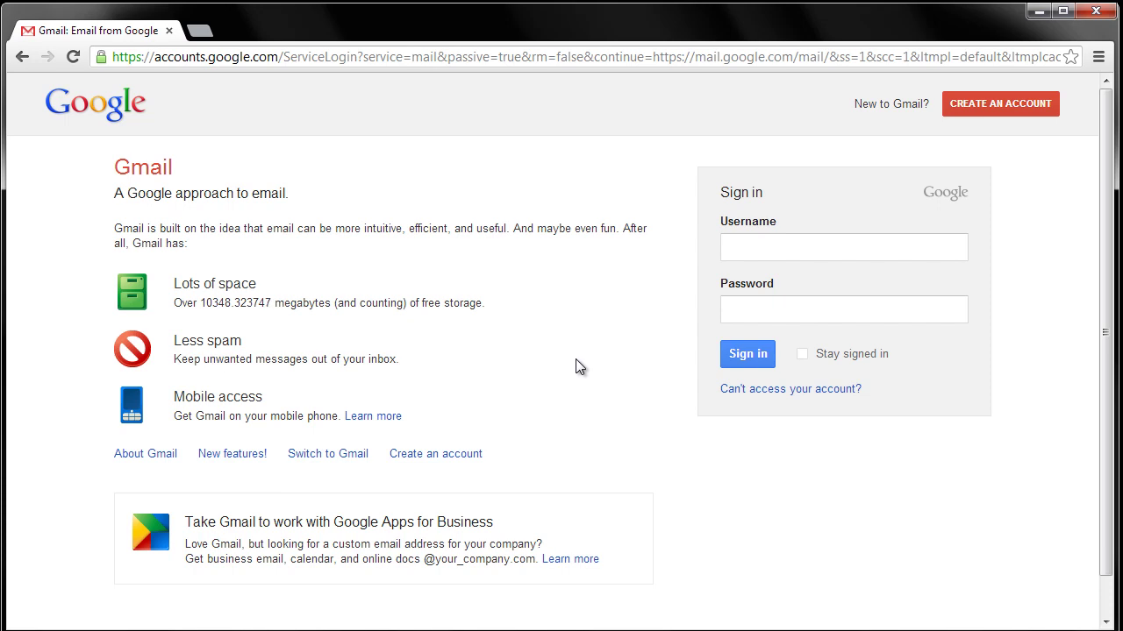
Start entering the account username on the Gmail sign-in page
click(862, 249)
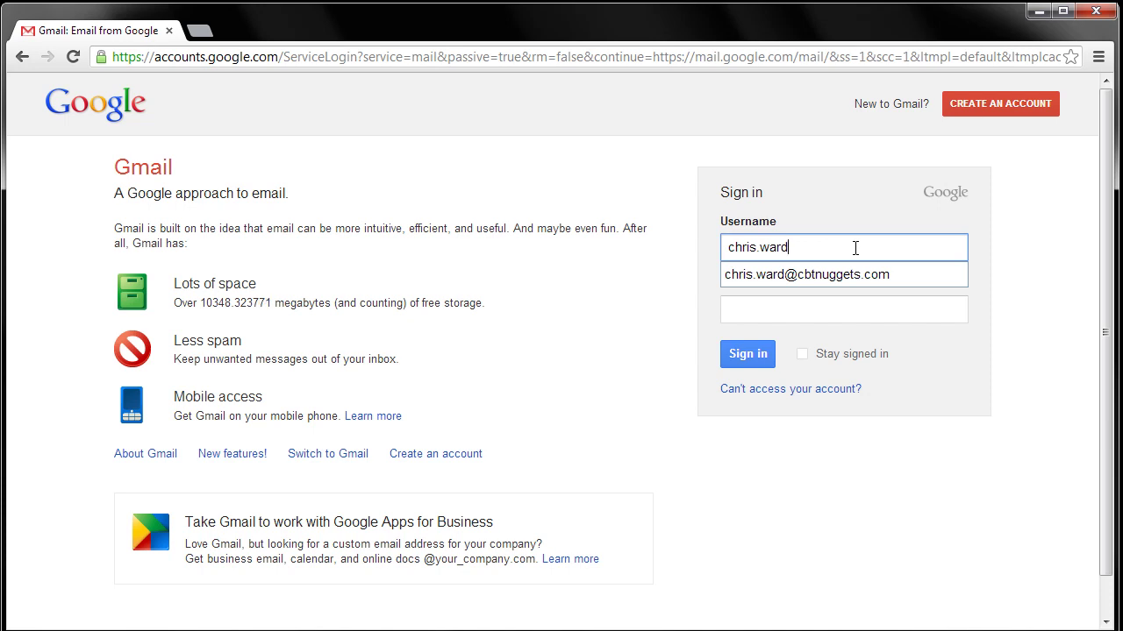
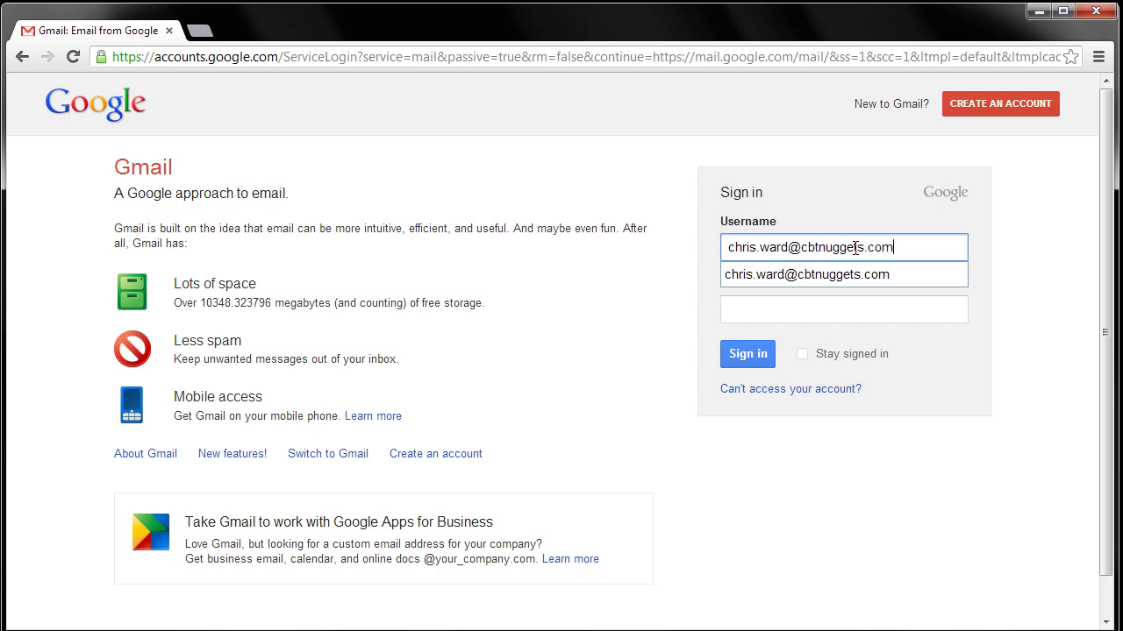
Sign in with the work account's e-mail address and password
key(Tab)
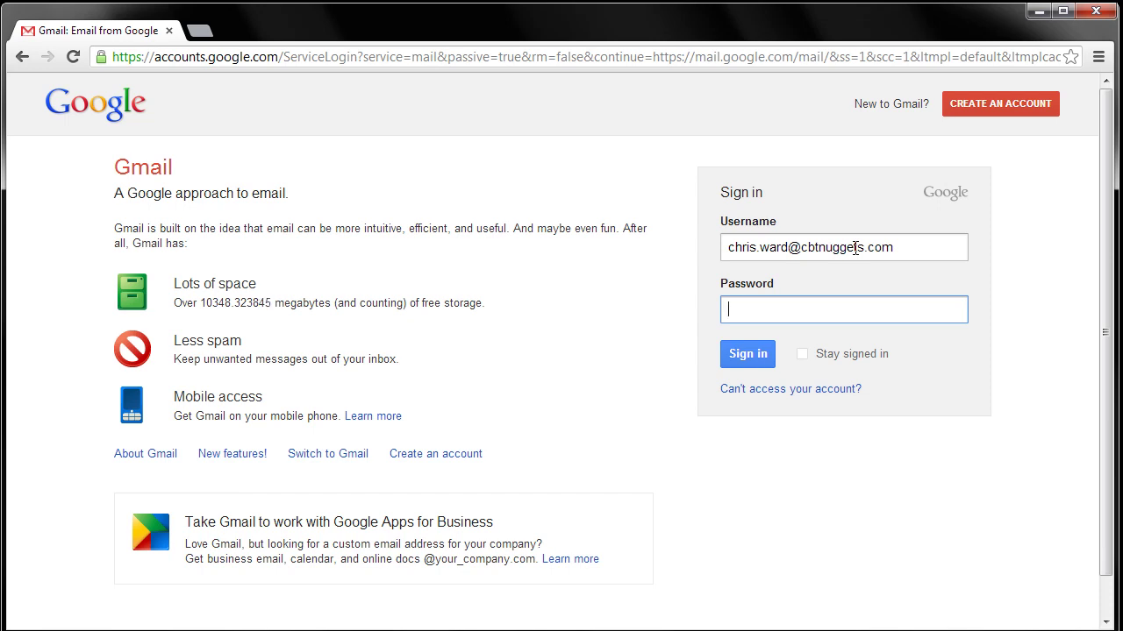
text(*********)
key(Return)
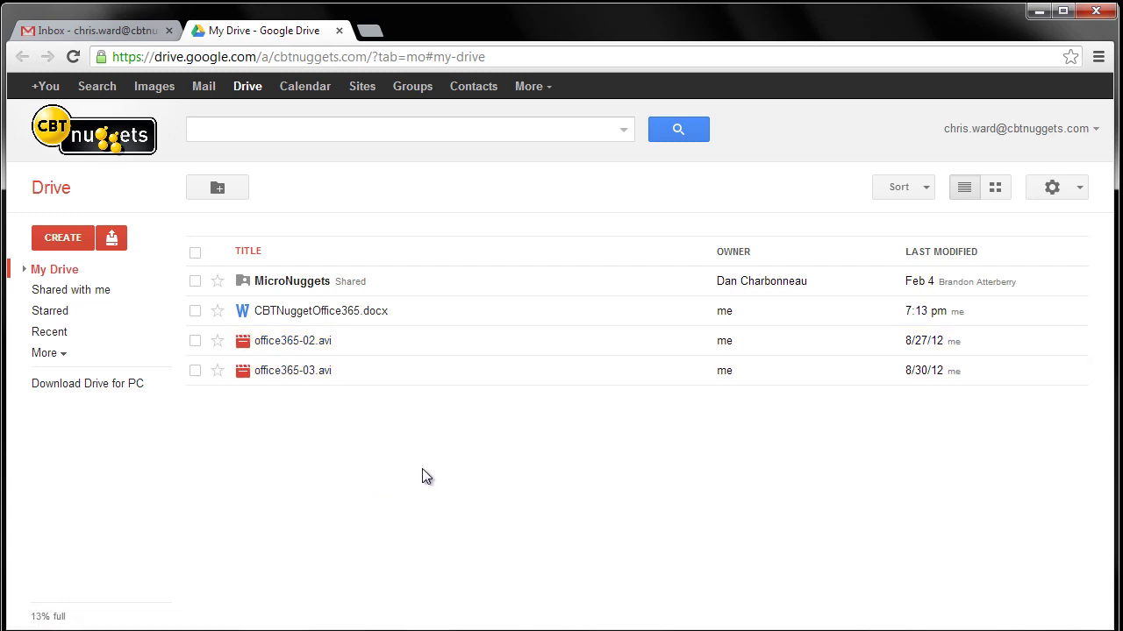
Dismiss the Upload menu unused and create a new blank Google Docs document from CREATE
click(114, 239)
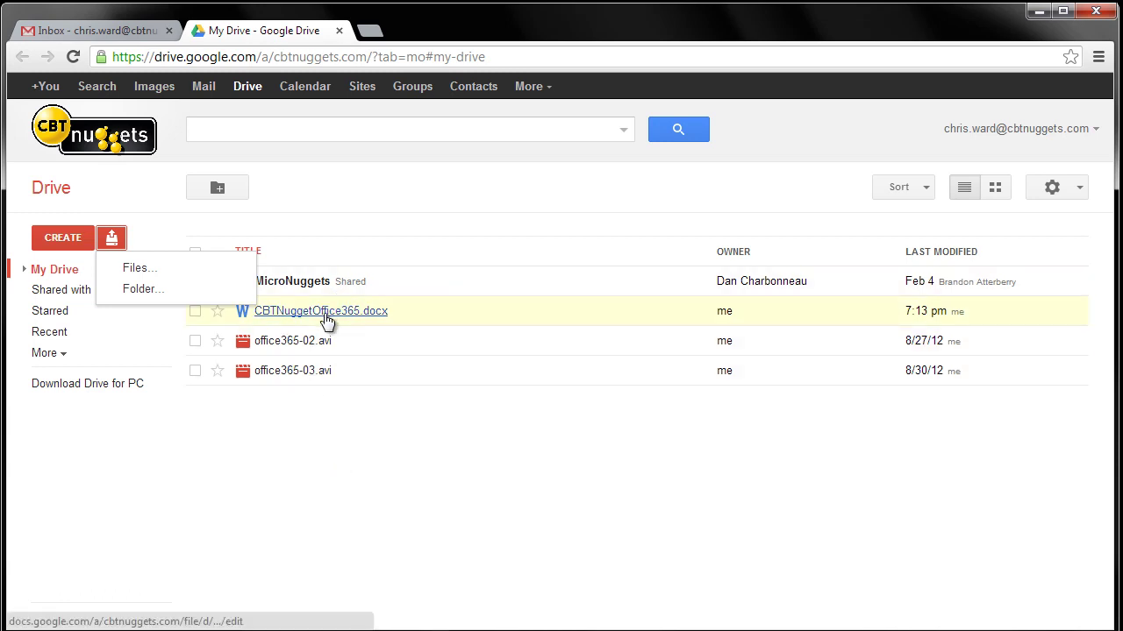
click(341, 514)
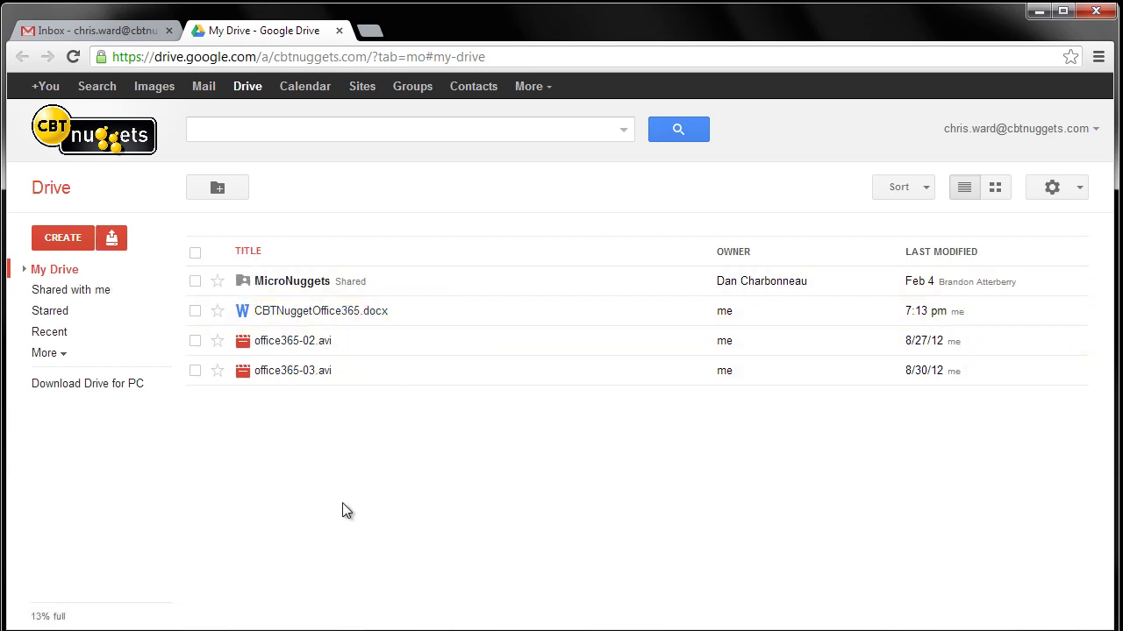
click(59, 241)
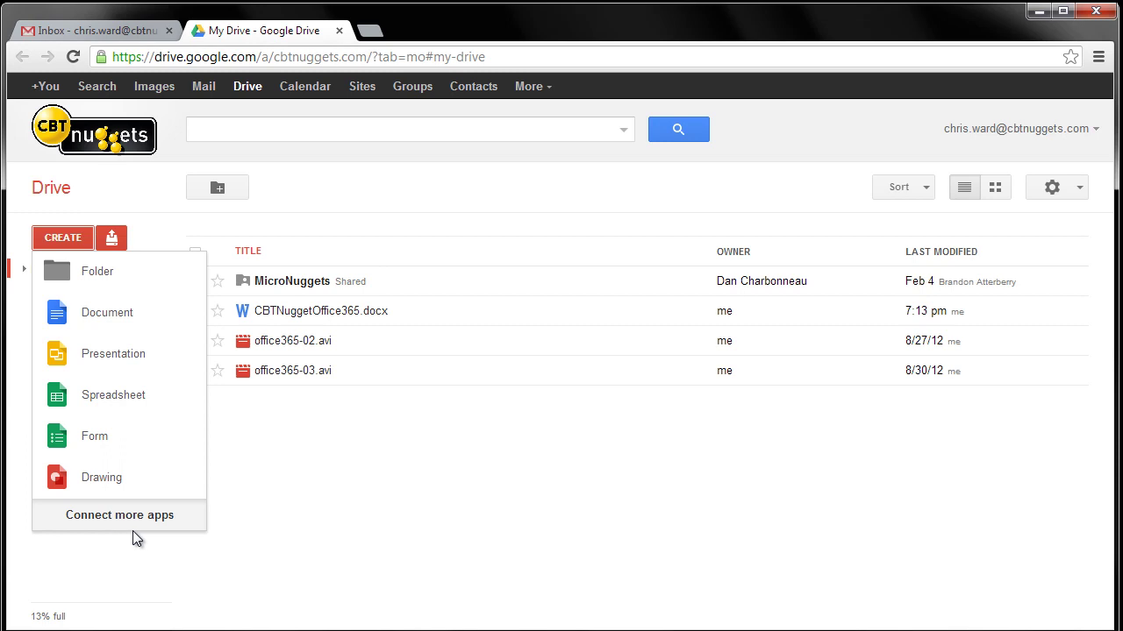
click(108, 317)
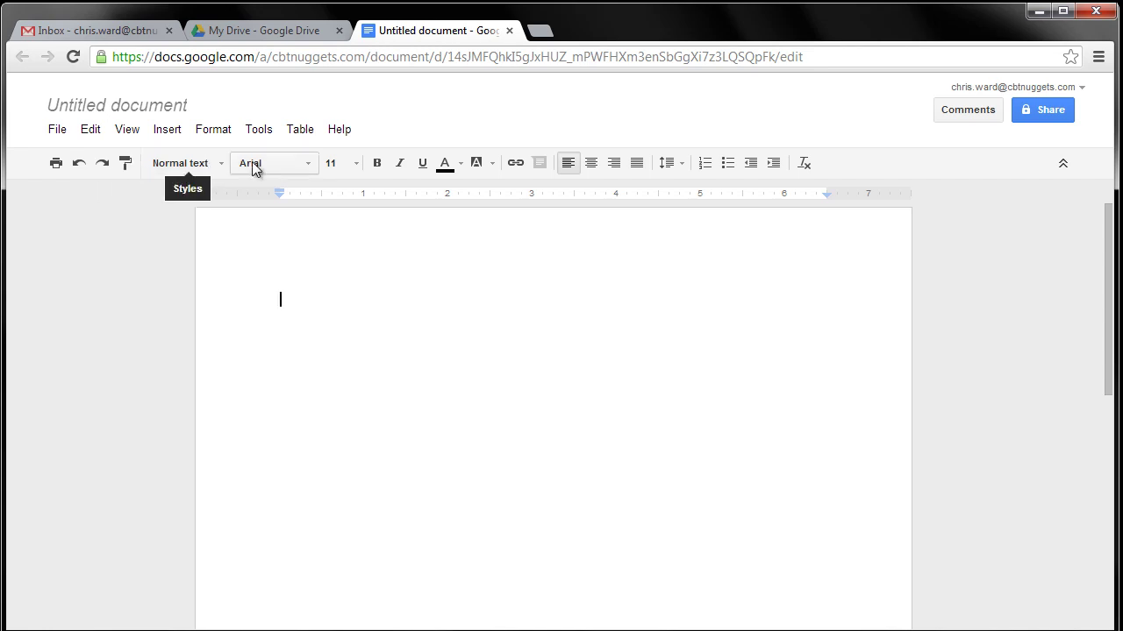
Browse the Font list and the File, Format and Tools menus without changing anything
click(311, 164)
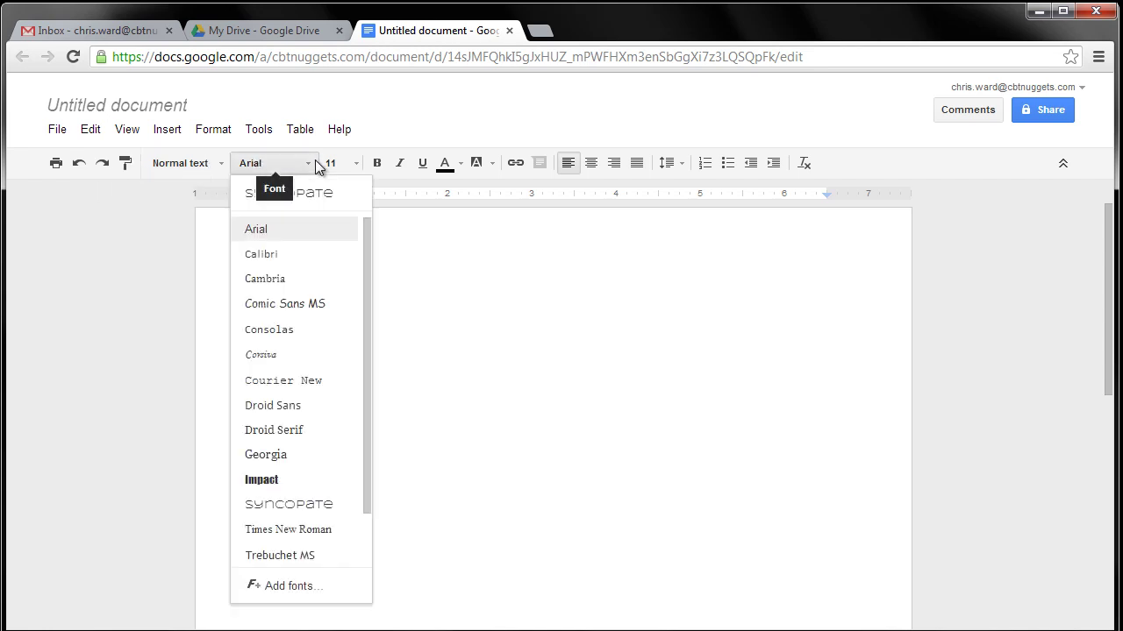
click(485, 379)
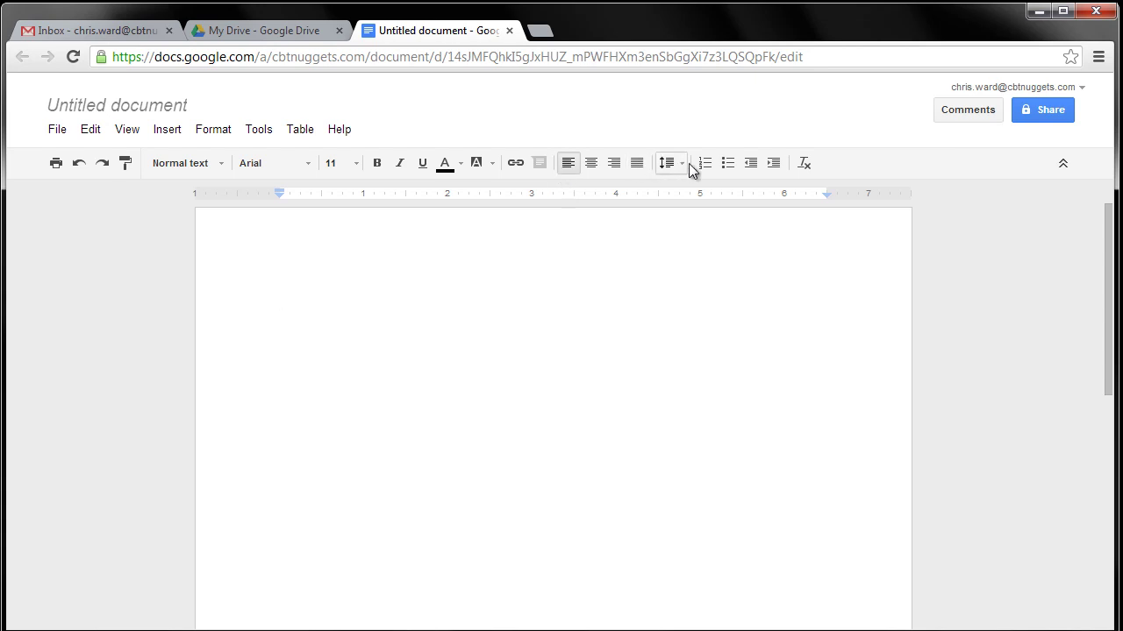
click(58, 131)
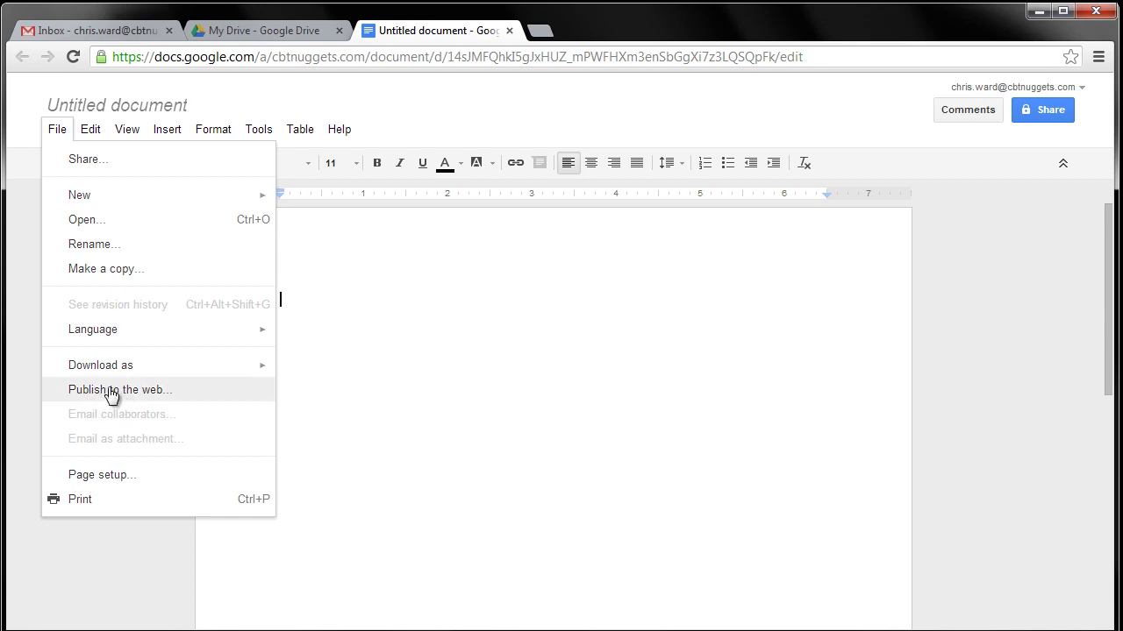
mouse_move(186, 130)
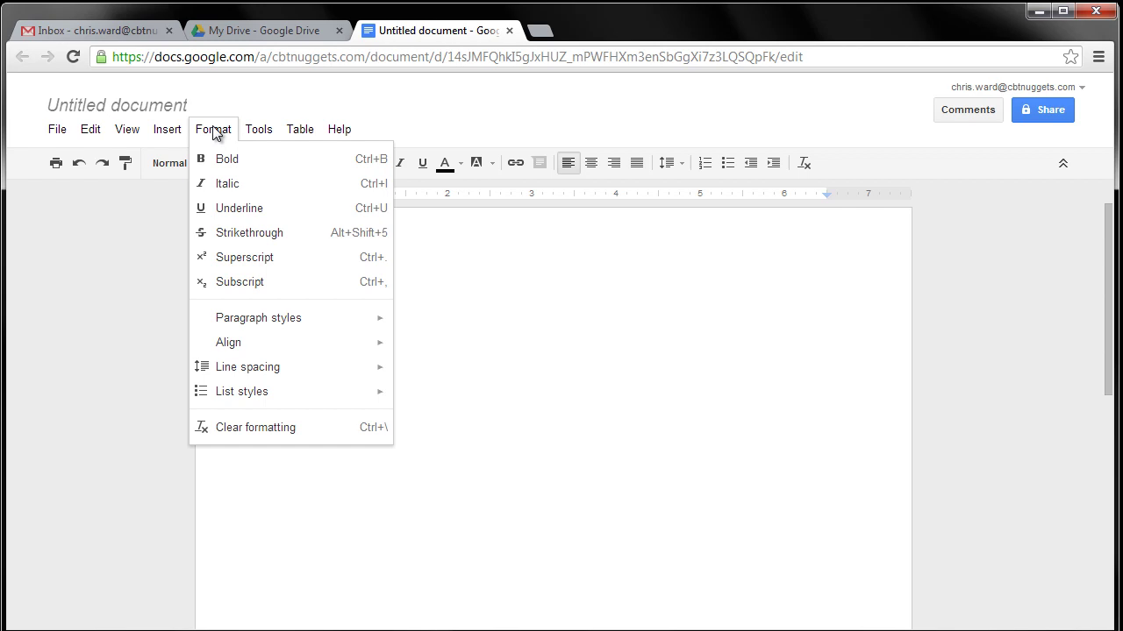
mouse_move(261, 133)
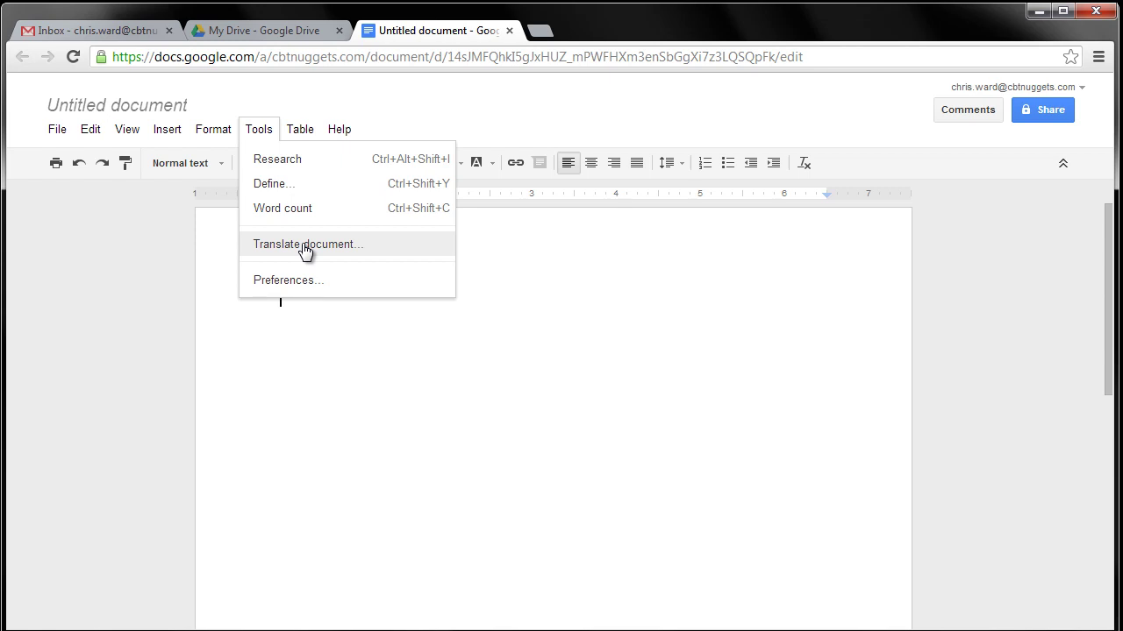
click(427, 360)
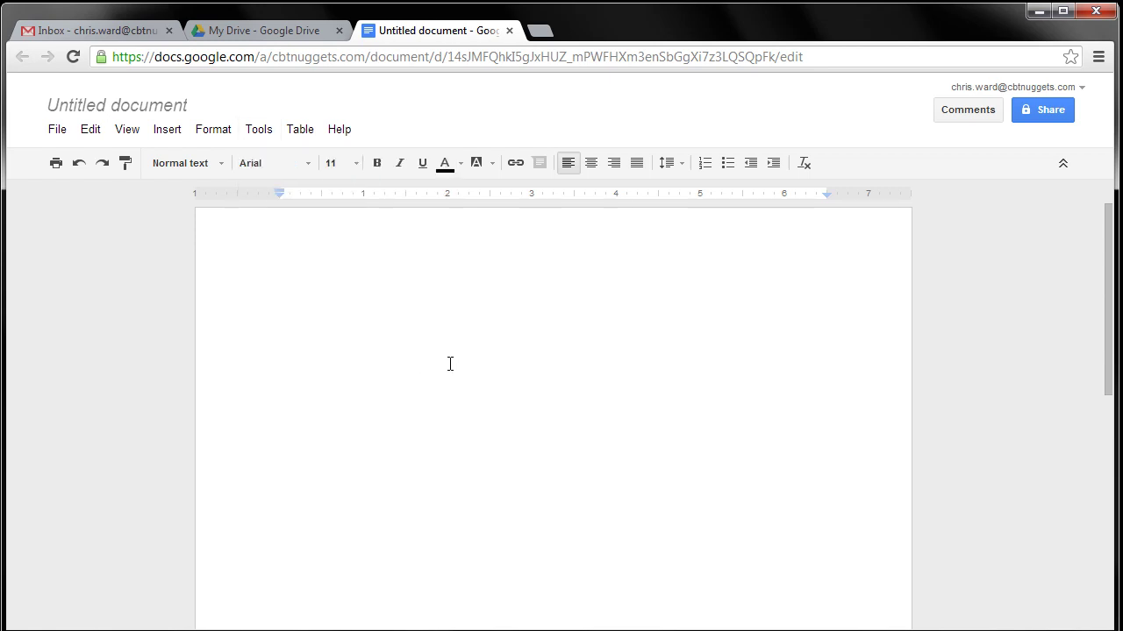
Rename the untitled document to a 'Letter to …' title naming the recipient
click(133, 103)
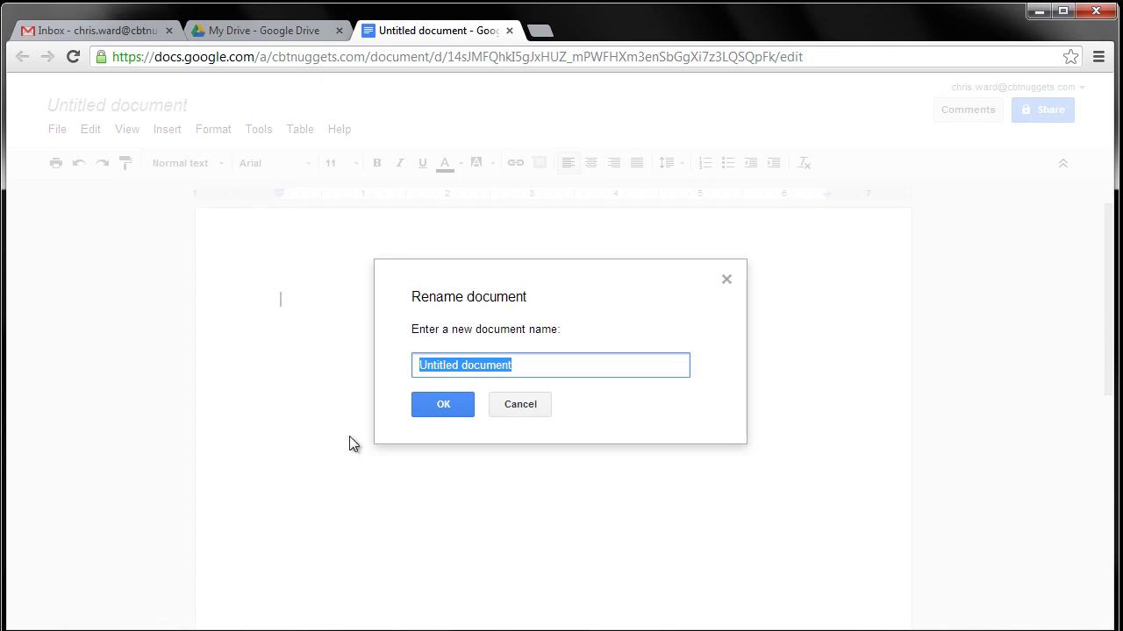
text(Lett)
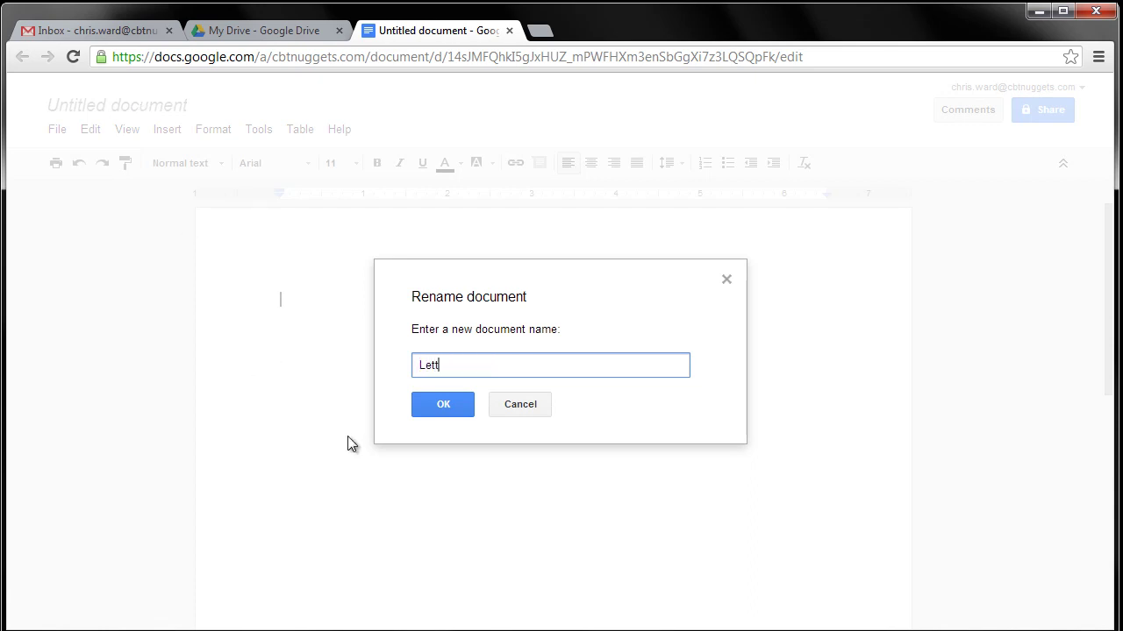
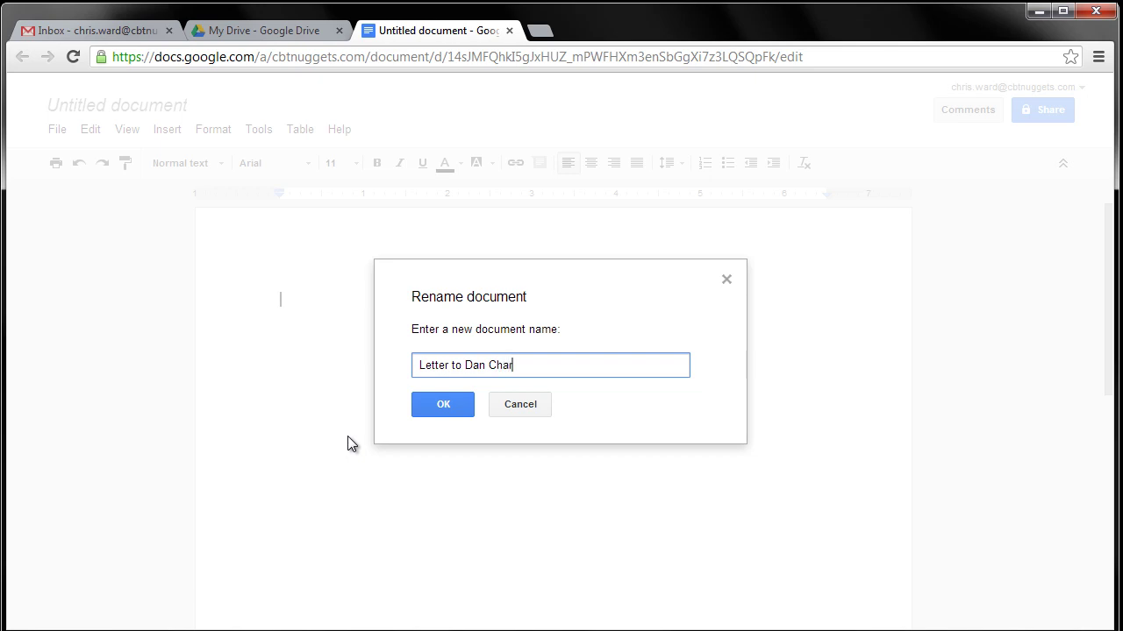
right_click(443, 406)
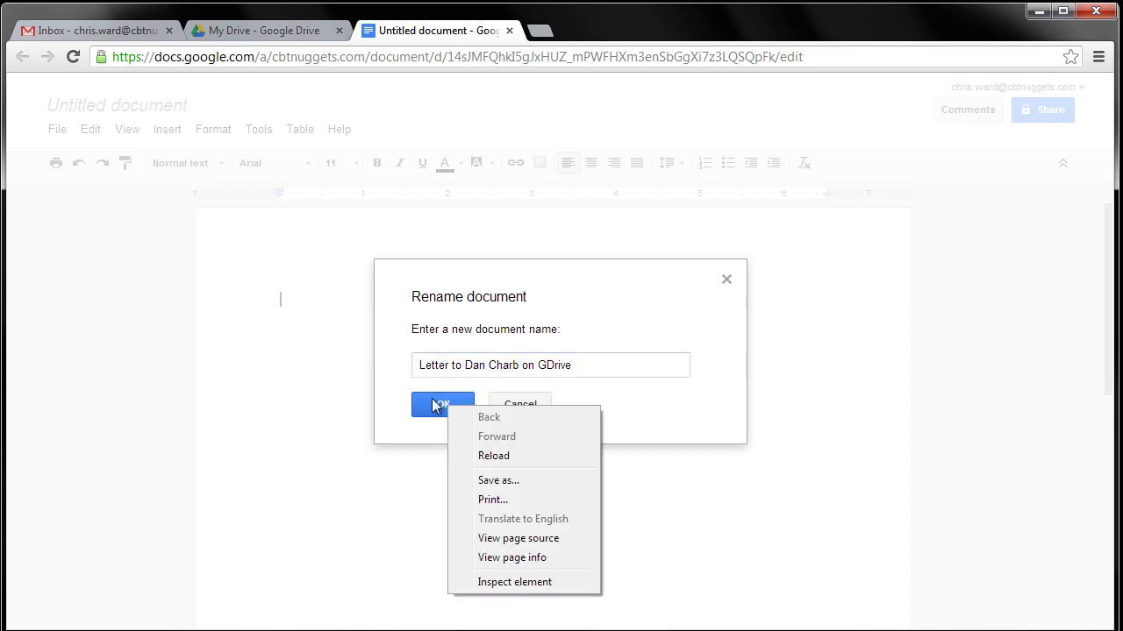
click(448, 405)
click(441, 408)
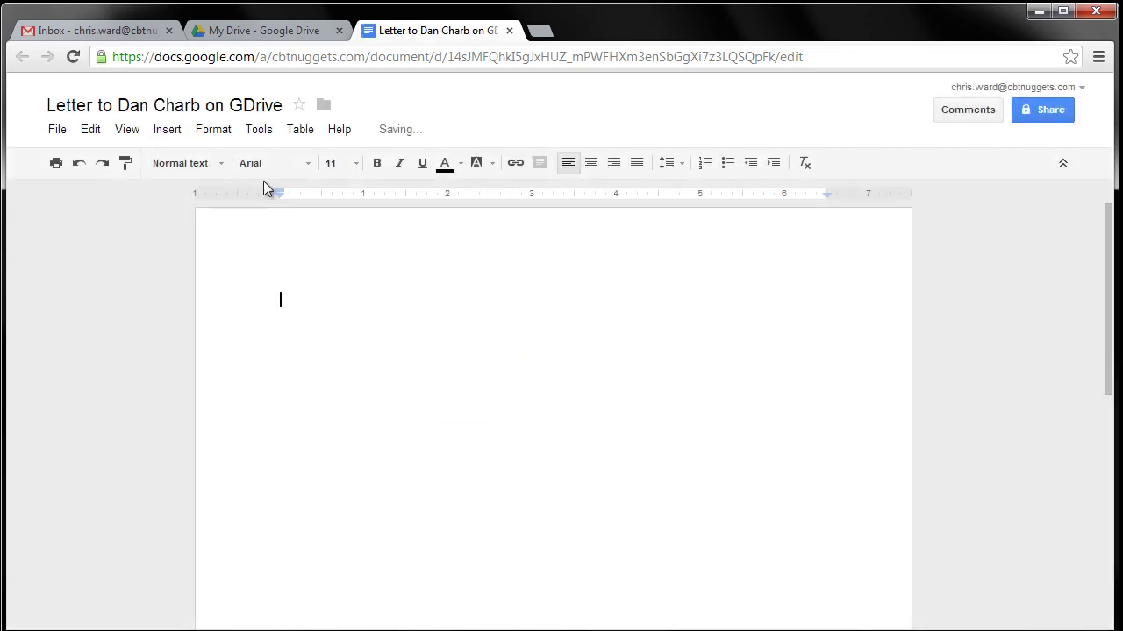
Type a three-line letter: a greeting, 'Hope you are having a great day!', and a sign-off
text(Dear D)
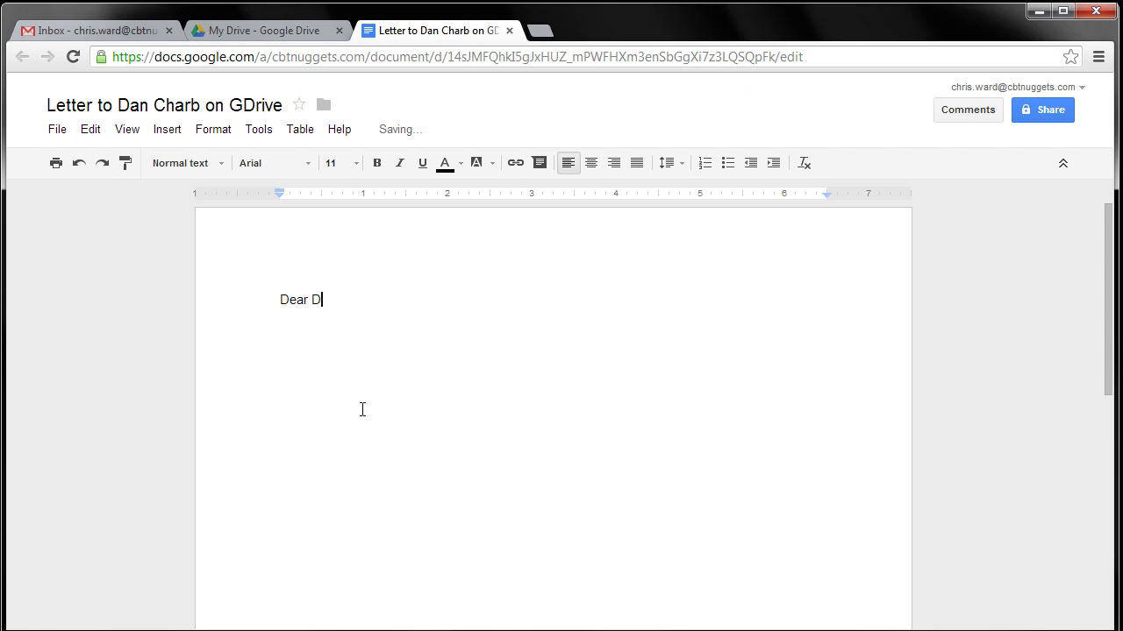
text(an C,)
key(Return)
text(Hope you are h)
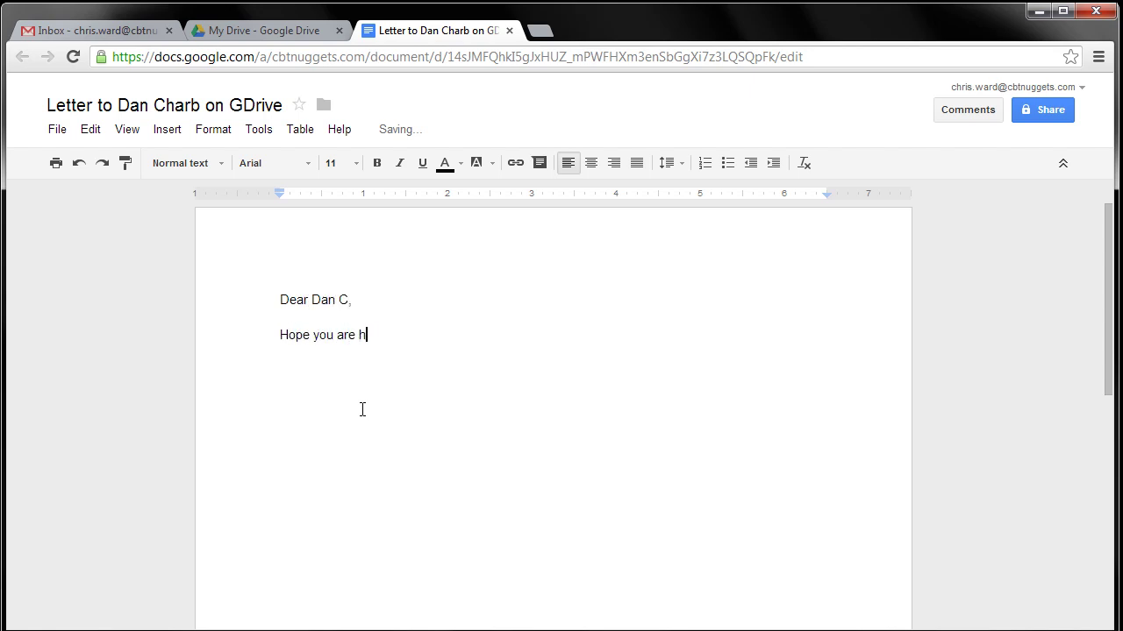
text(aving a great day!@)
key(Return)
key(BackSpace)
key(BackSpace)
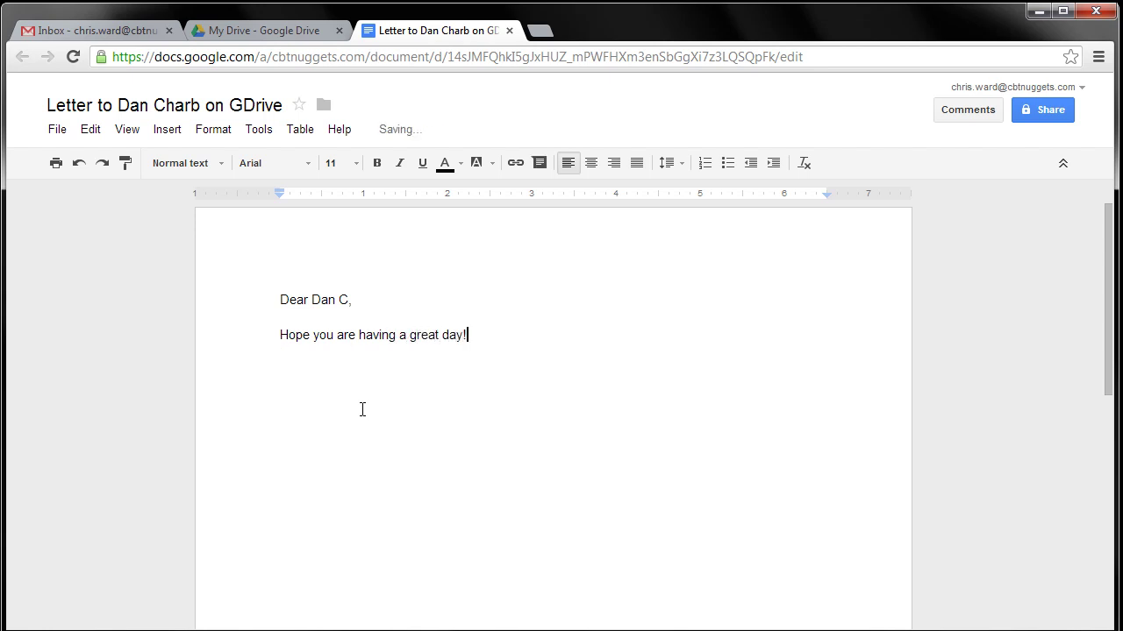
key(Return)
text(Chris W.)
Set the whole letter in Syncopate at size 30 and color it blue
drag(348, 375, 261, 289)
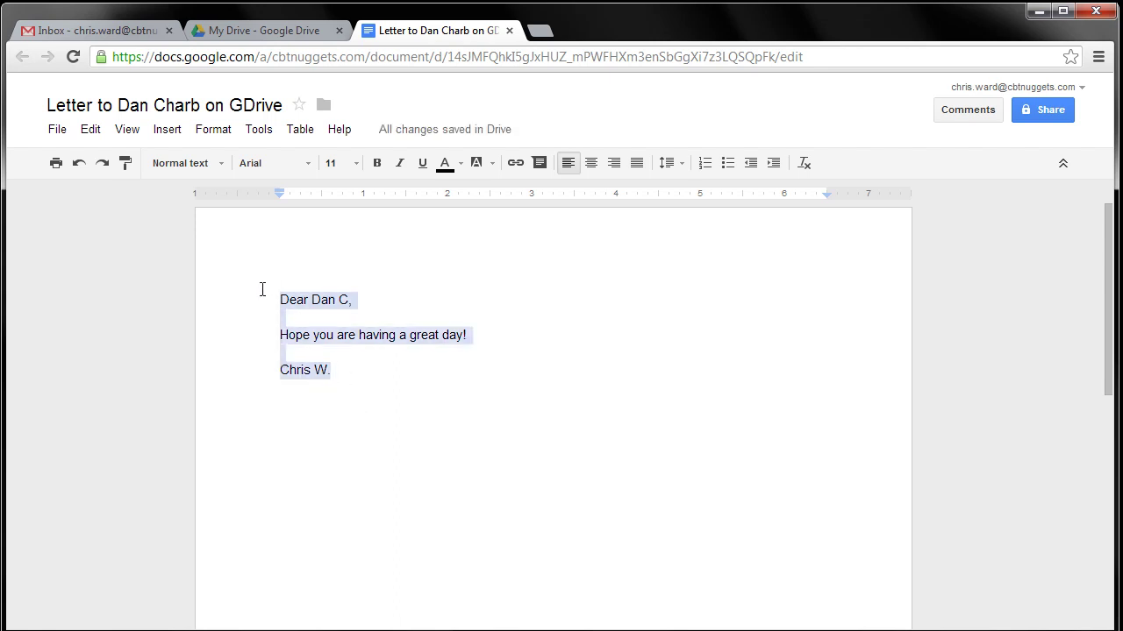
click(295, 167)
click(294, 506)
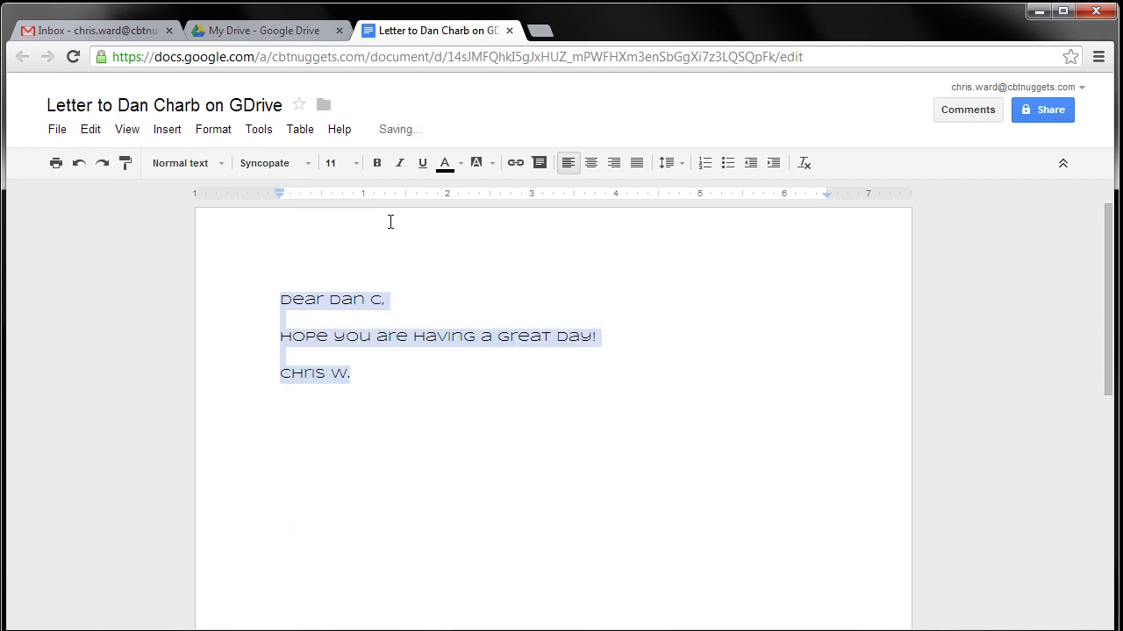
click(348, 163)
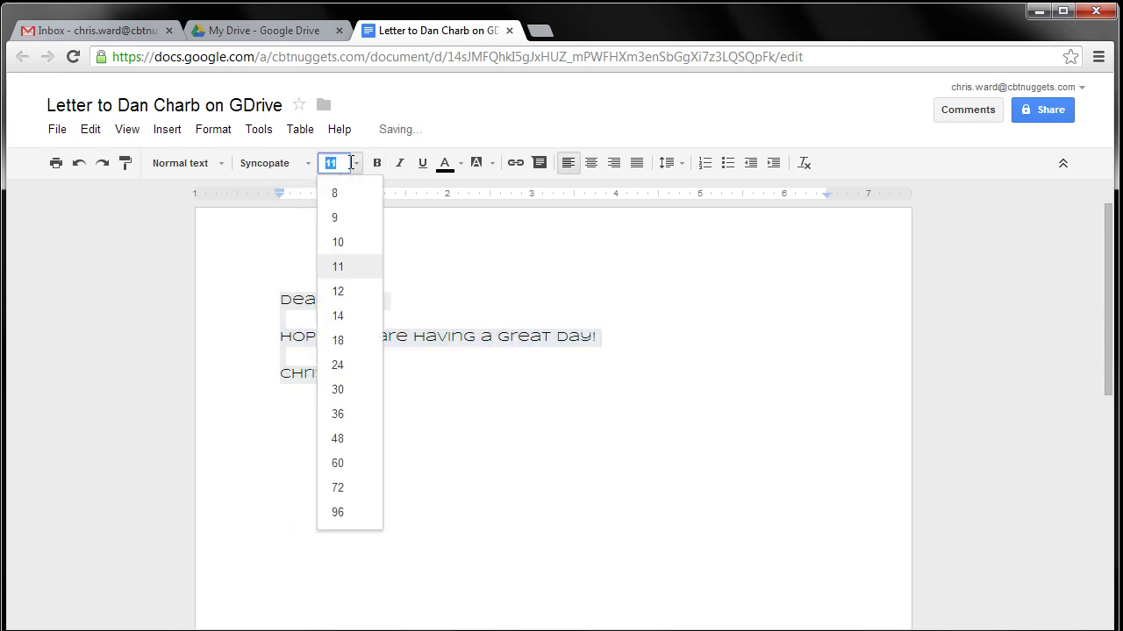
click(340, 392)
click(488, 165)
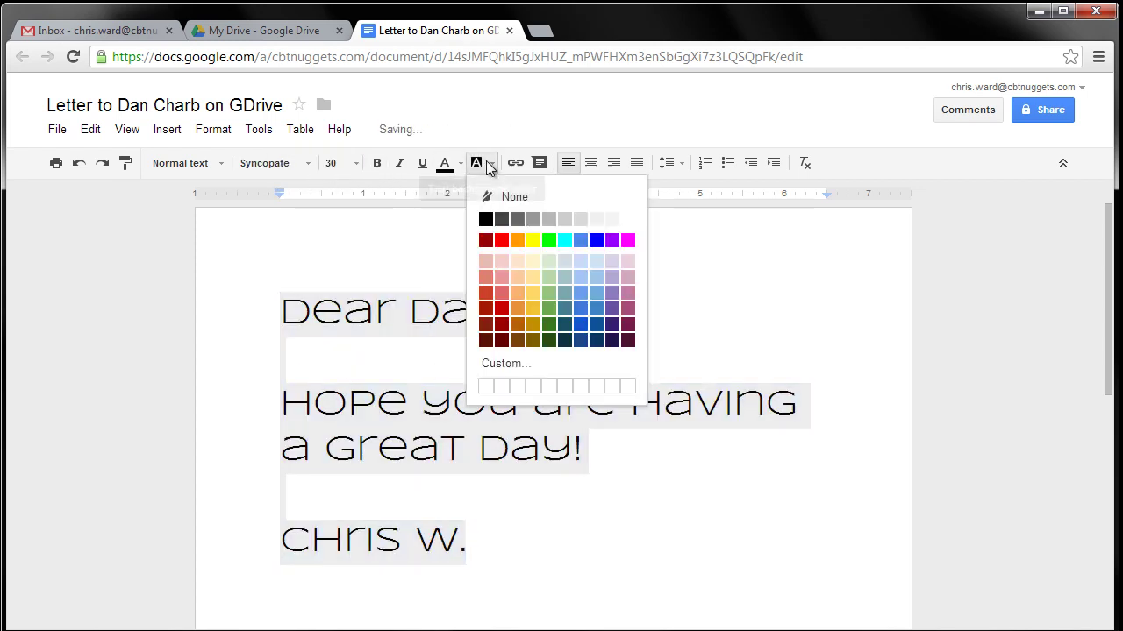
click(449, 163)
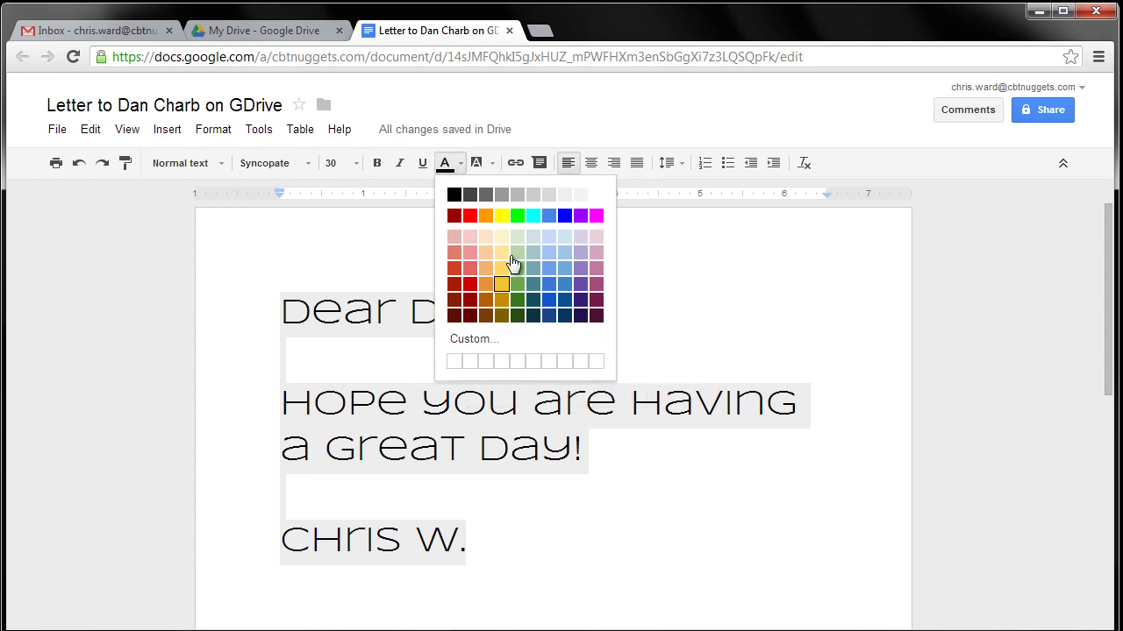
click(563, 217)
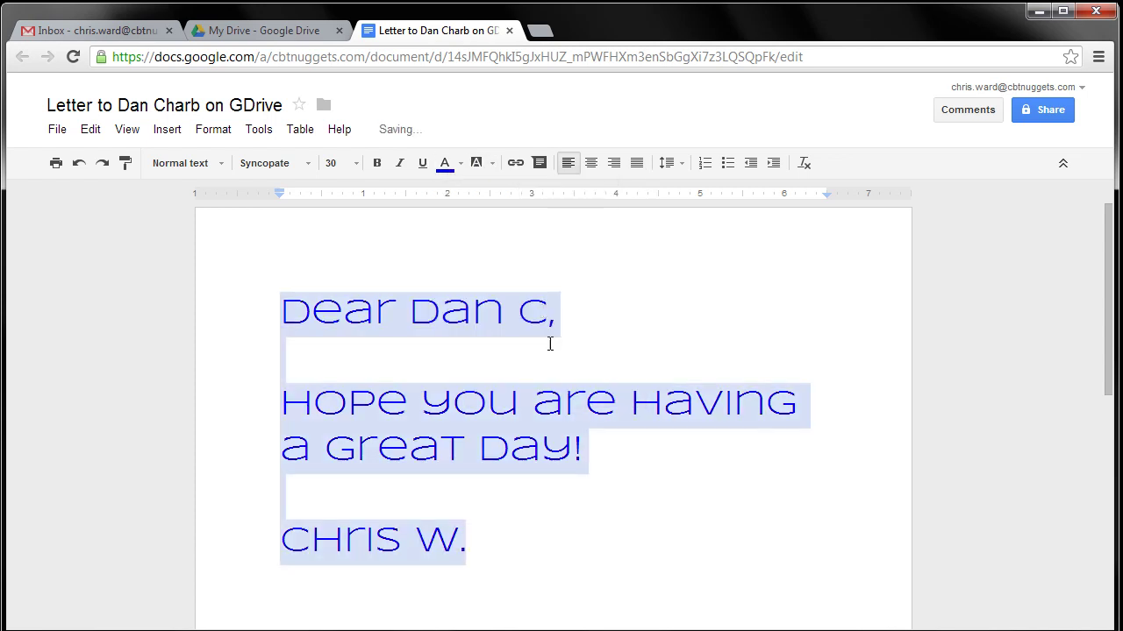
click(575, 550)
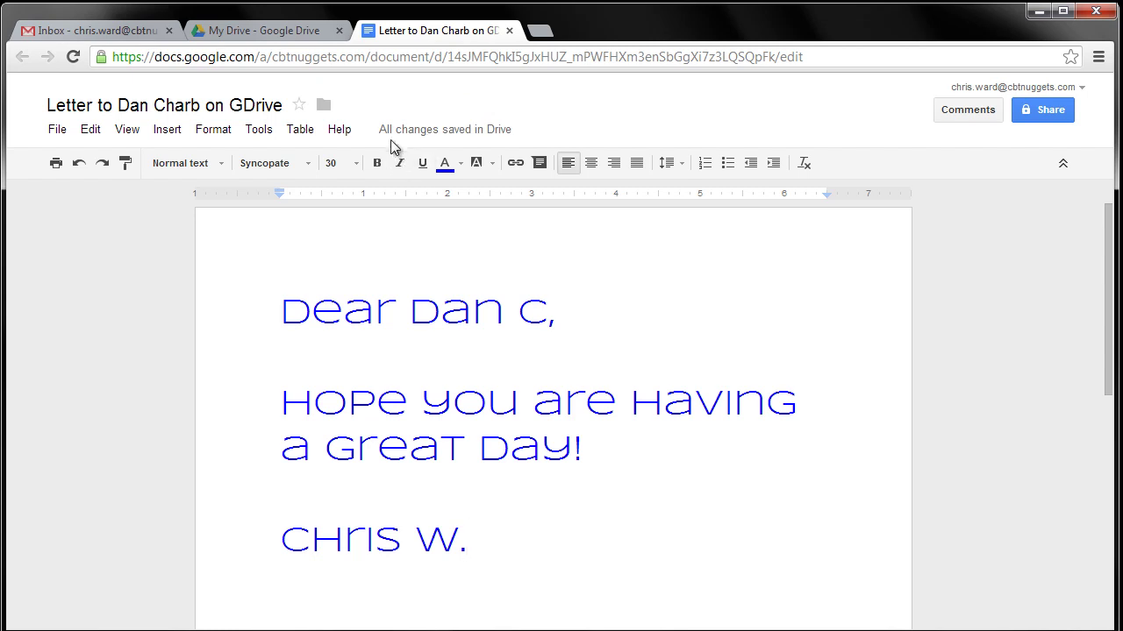
mouse_move(465, 132)
click(1050, 112)
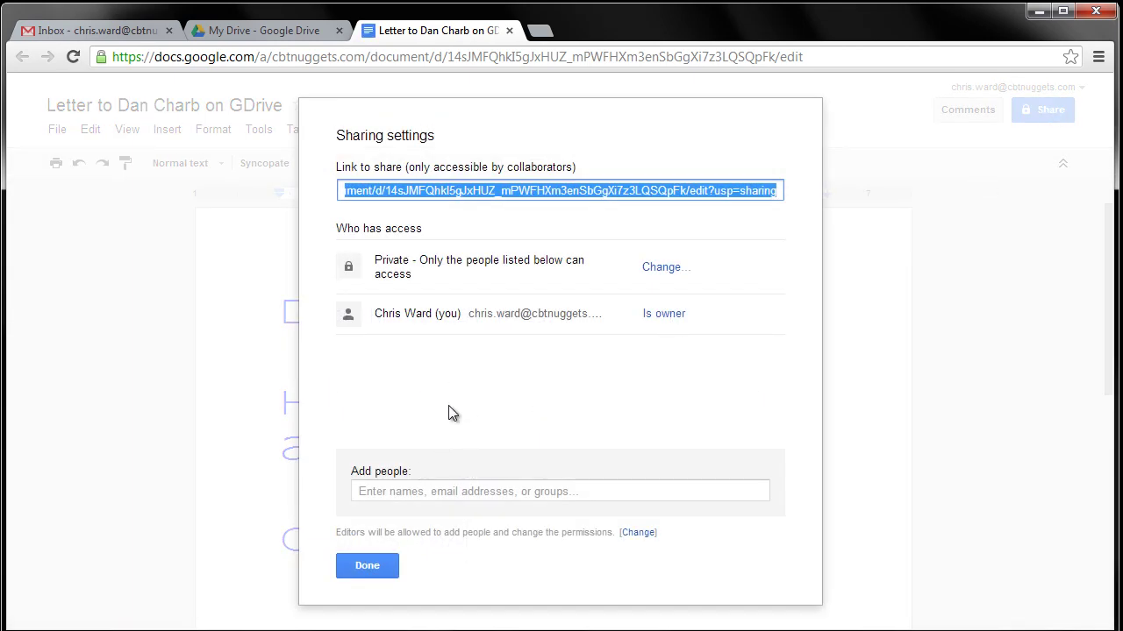
Share the letter with the colleague as editor, adding a note about showing CBT Nugget fans GDrive
click(430, 491)
text(Dan)
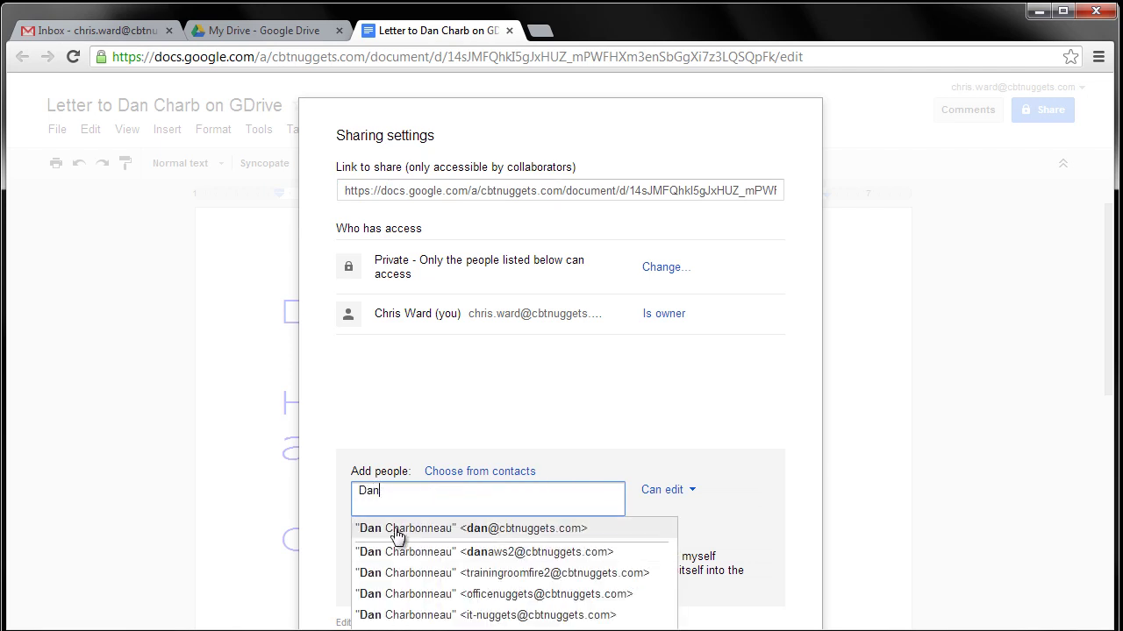
click(394, 530)
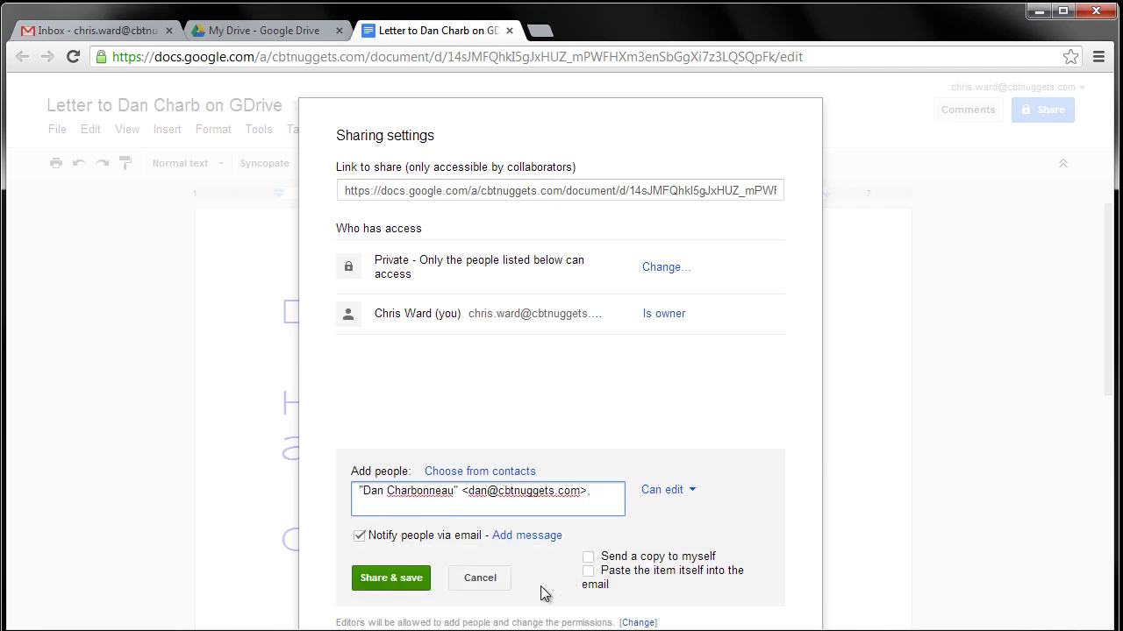
click(531, 537)
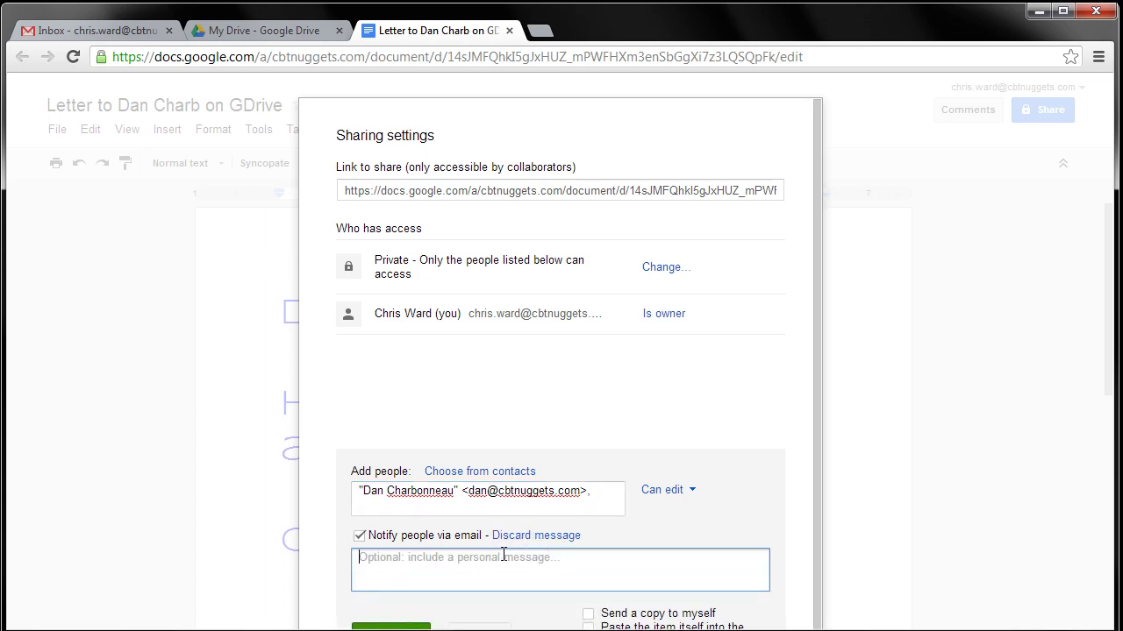
text(Hey)
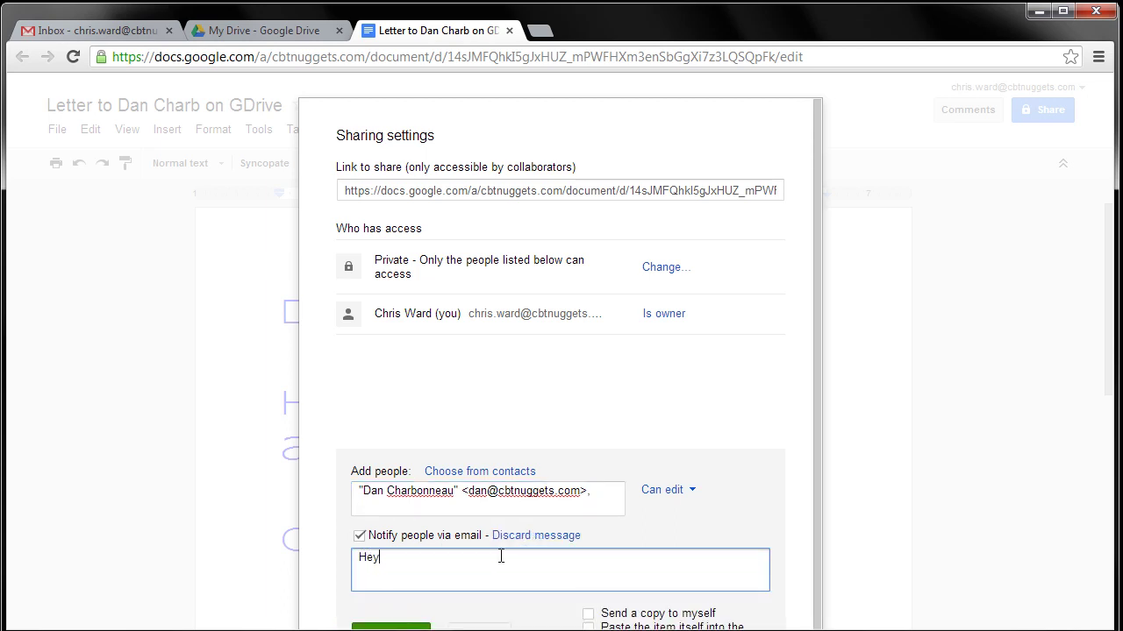
text( Dan...just showing our cool CBT Nu)
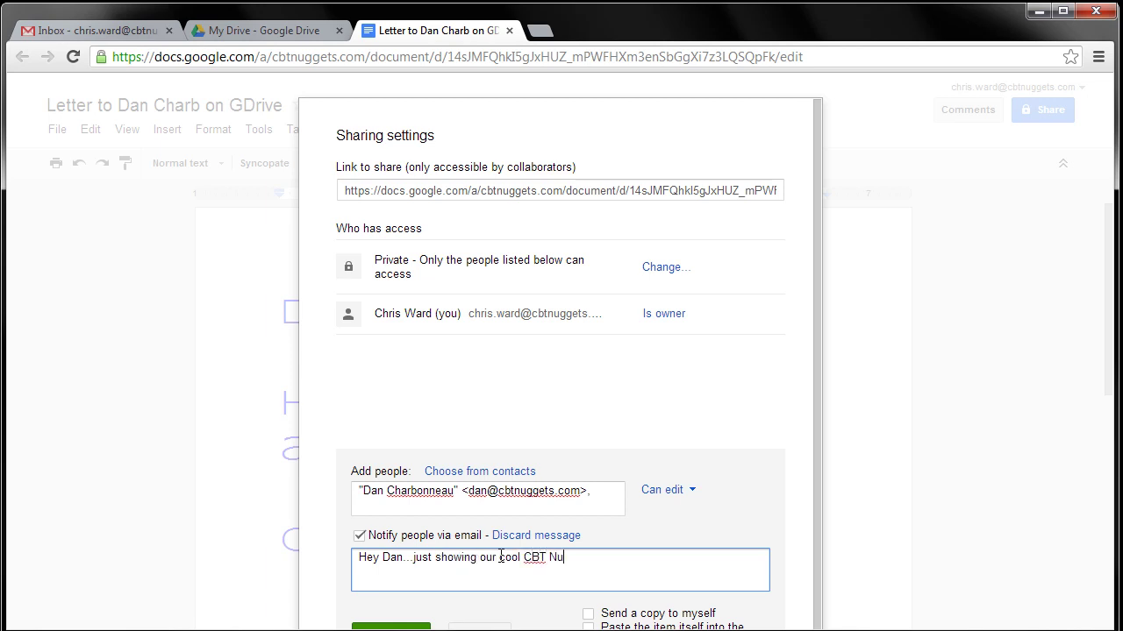
text(gget Fans some GDr)
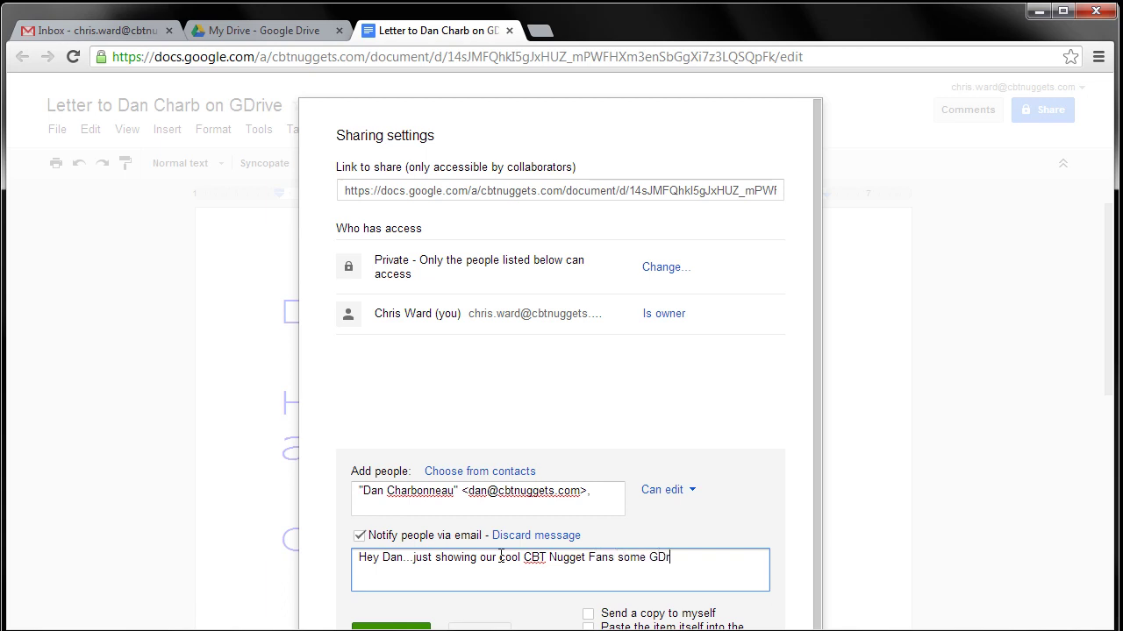
text(ive!)
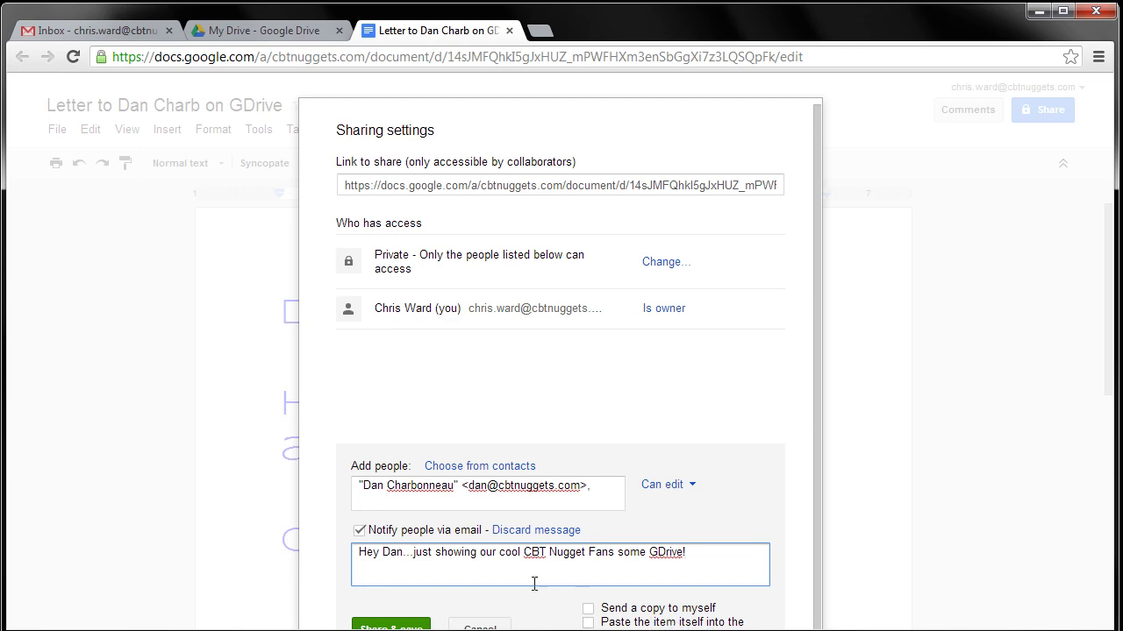
click(395, 627)
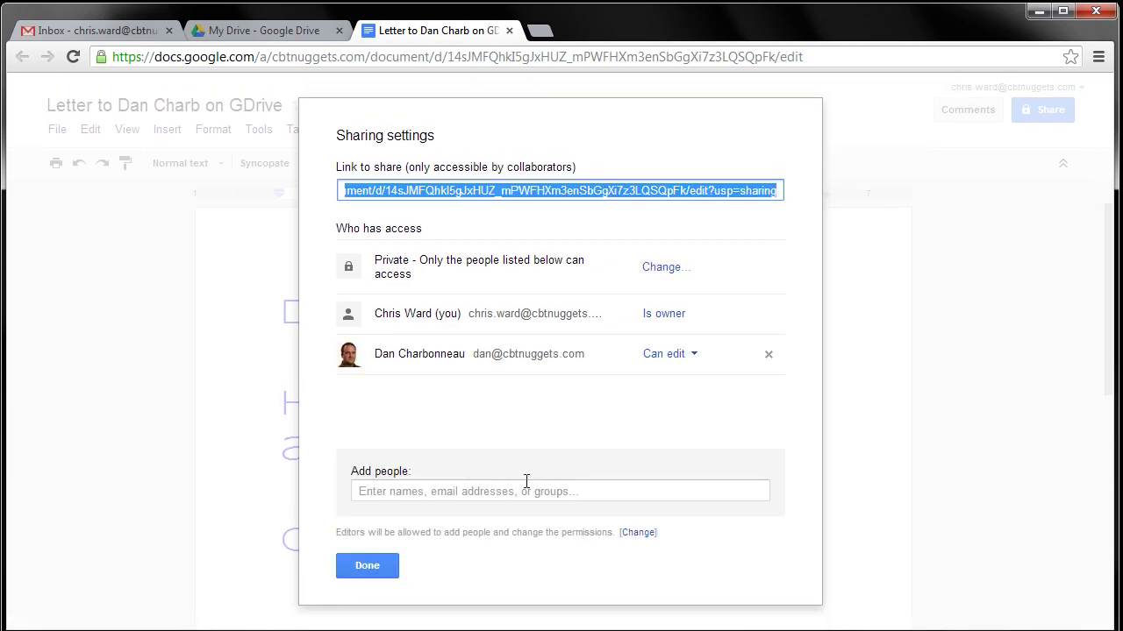
click(364, 566)
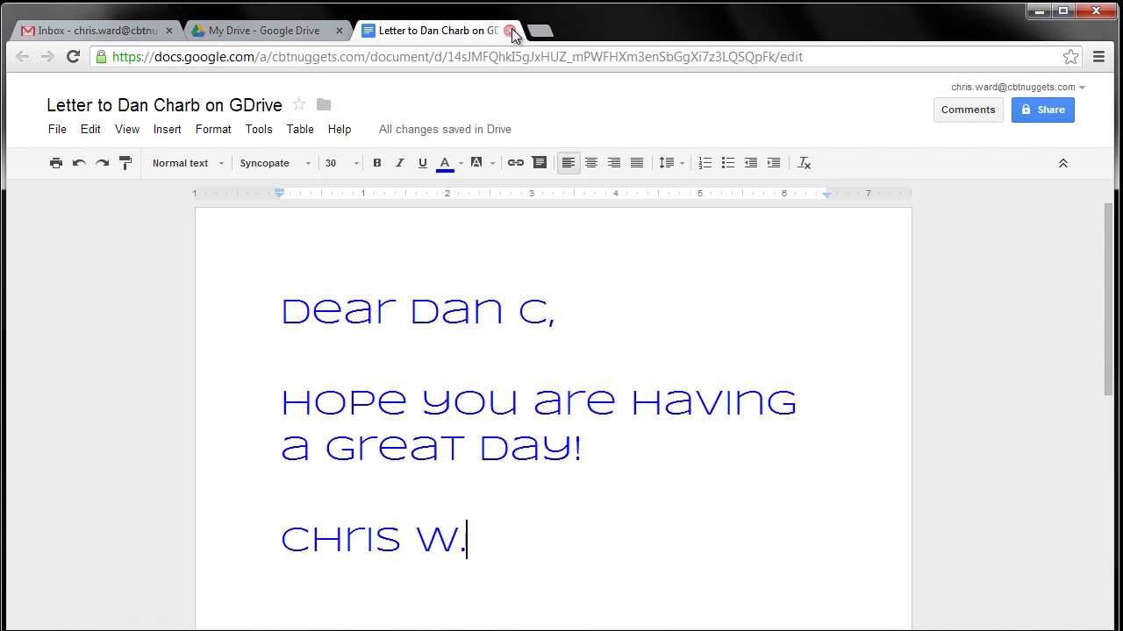
Close the letter's tab and create a new presentation from My Drive
click(509, 31)
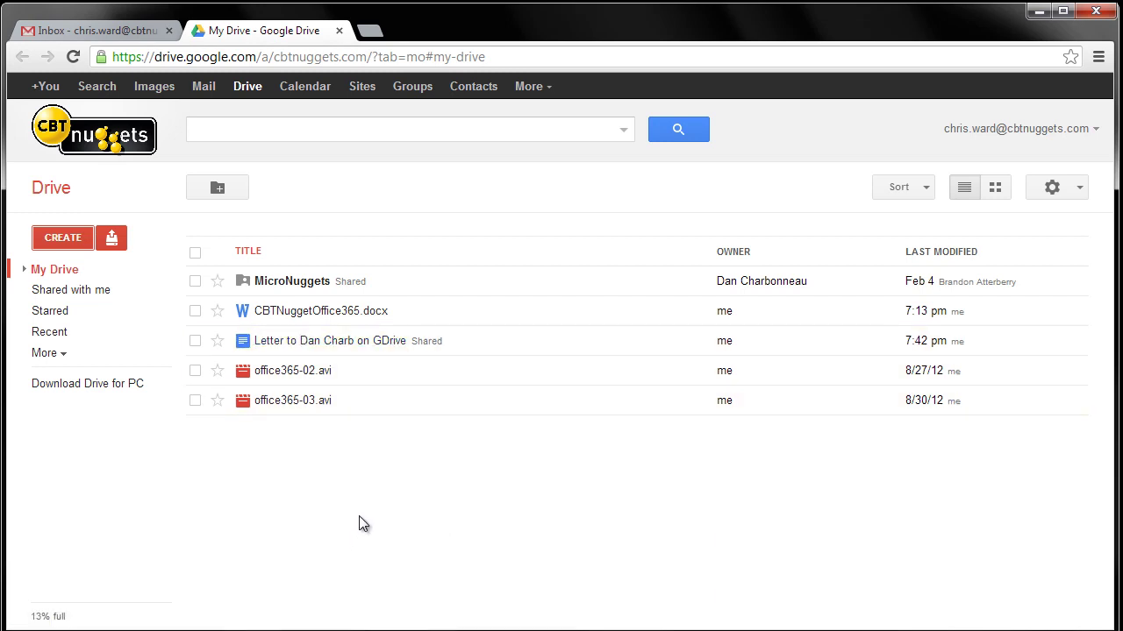
click(67, 239)
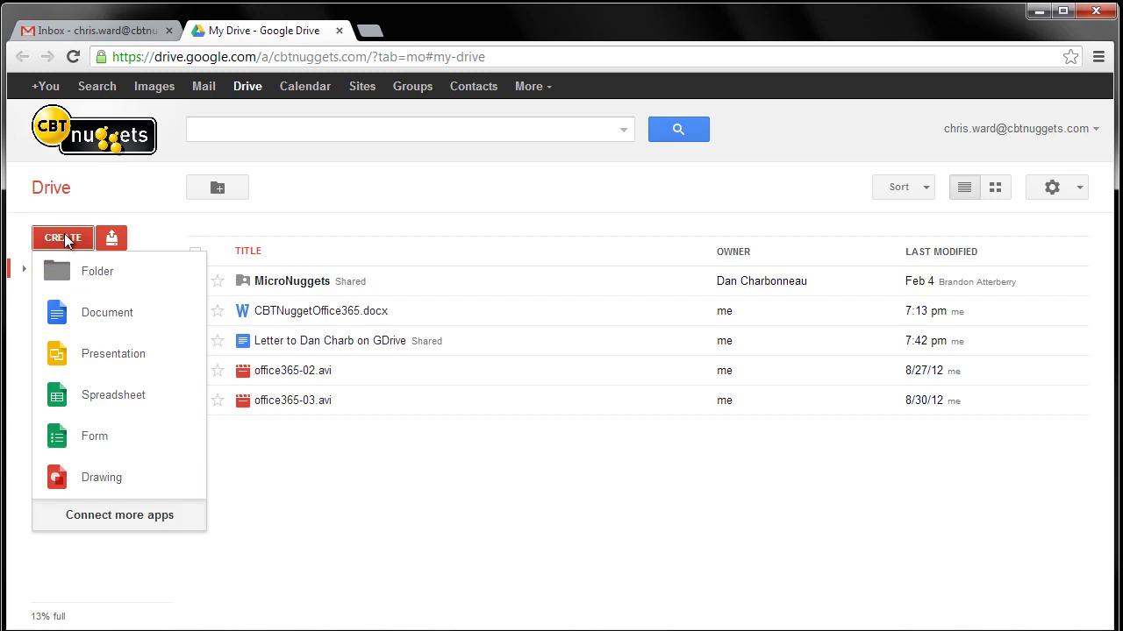
click(111, 355)
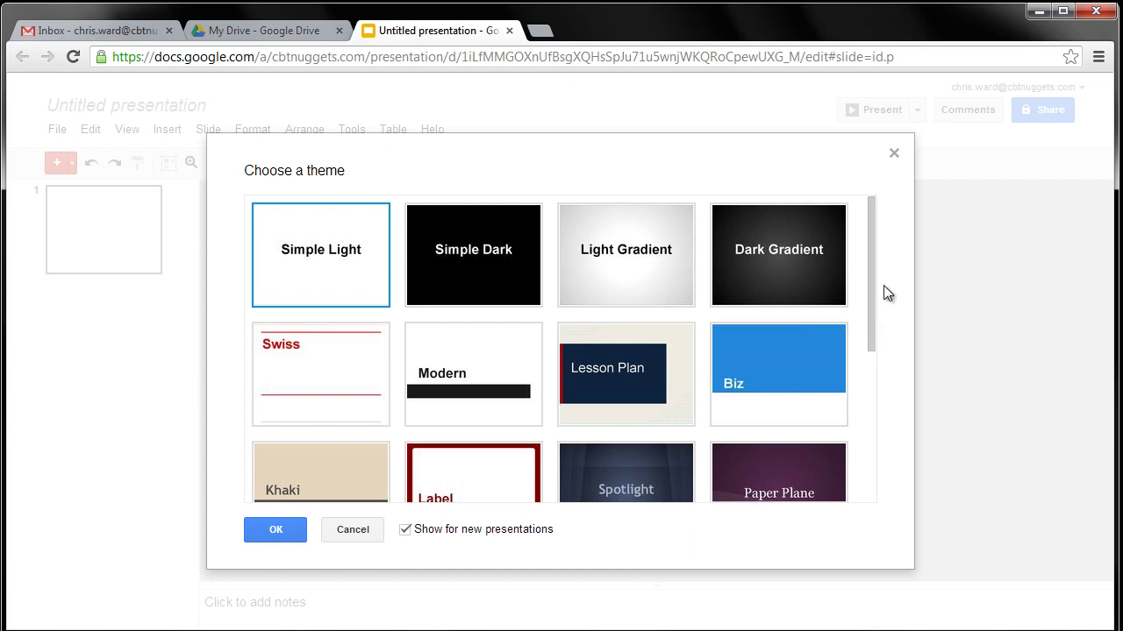
Apply the blue Wave theme and add a second slide with the Blank layout
drag(870, 281, 866, 451)
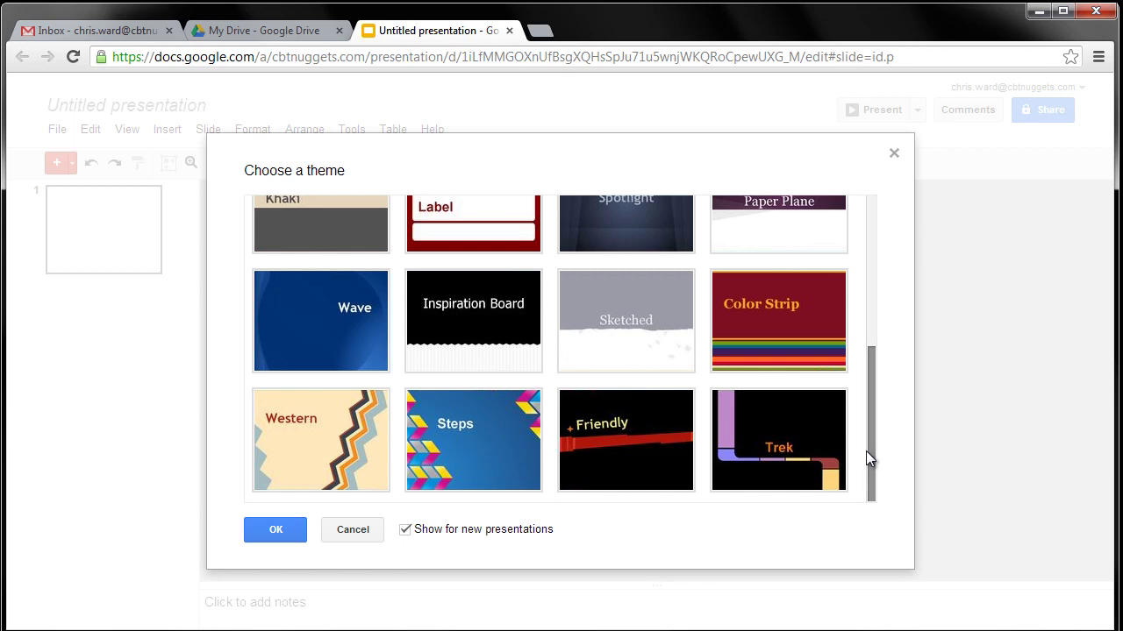
click(344, 316)
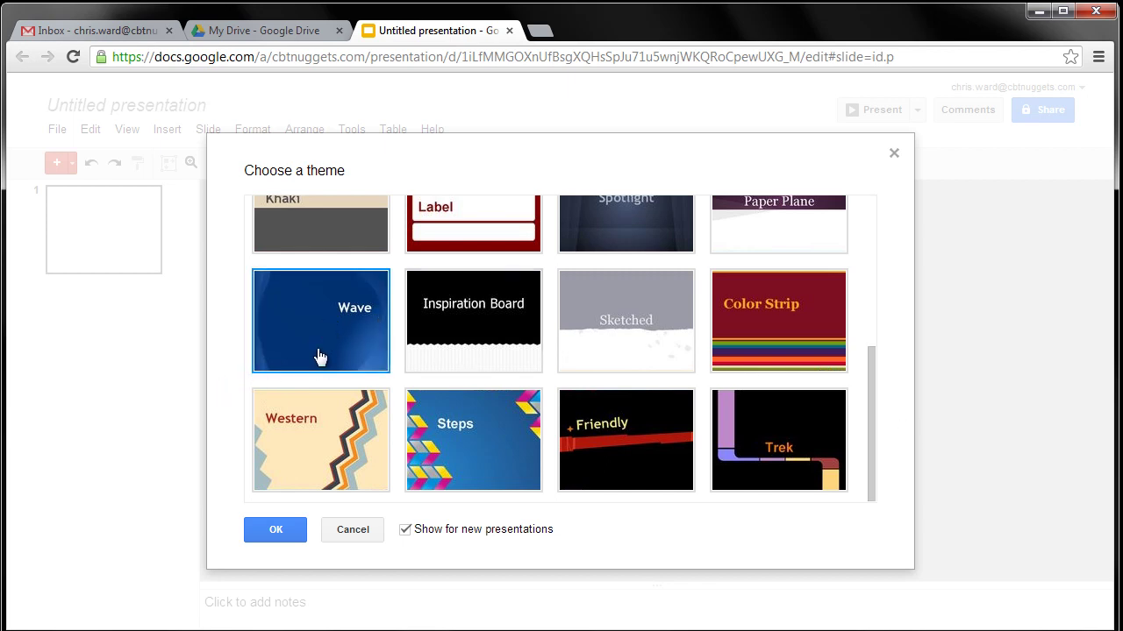
click(275, 530)
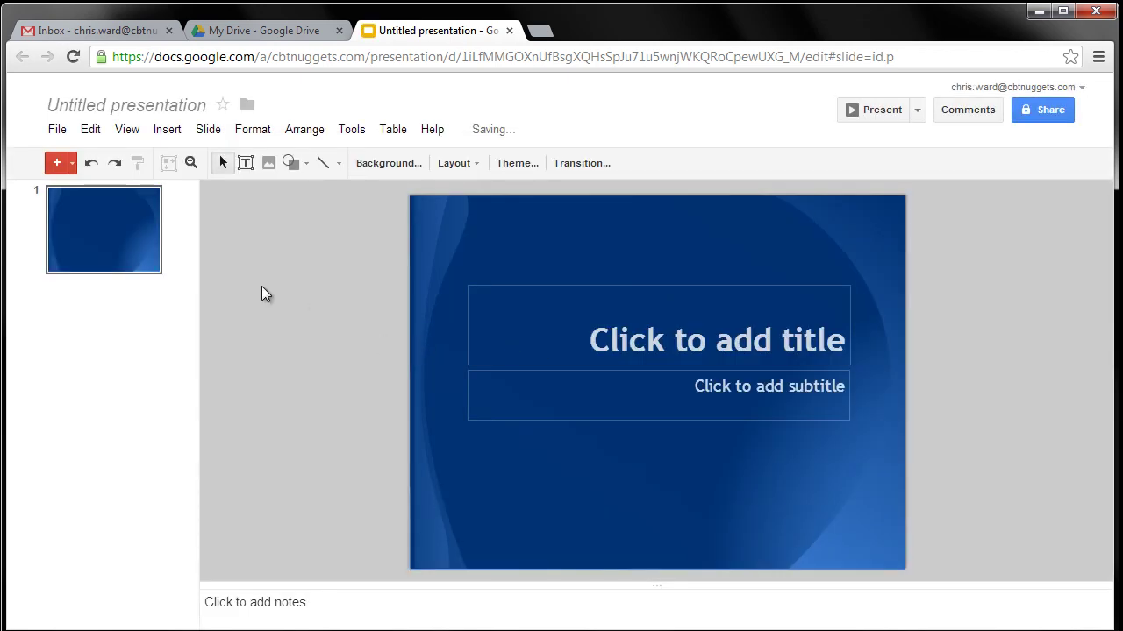
click(72, 164)
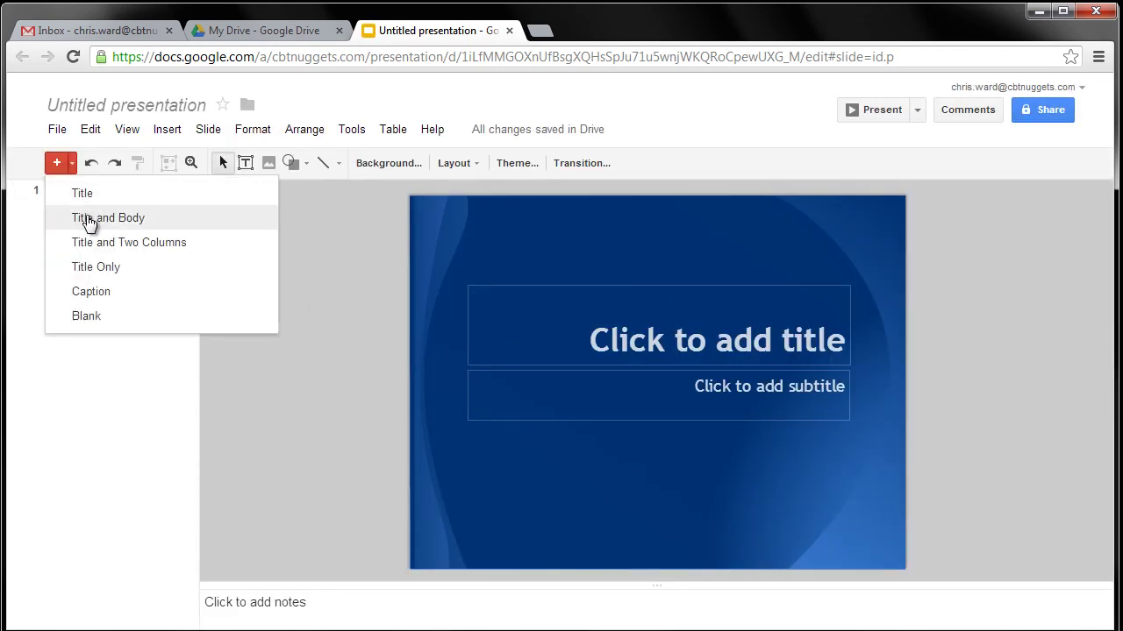
click(86, 316)
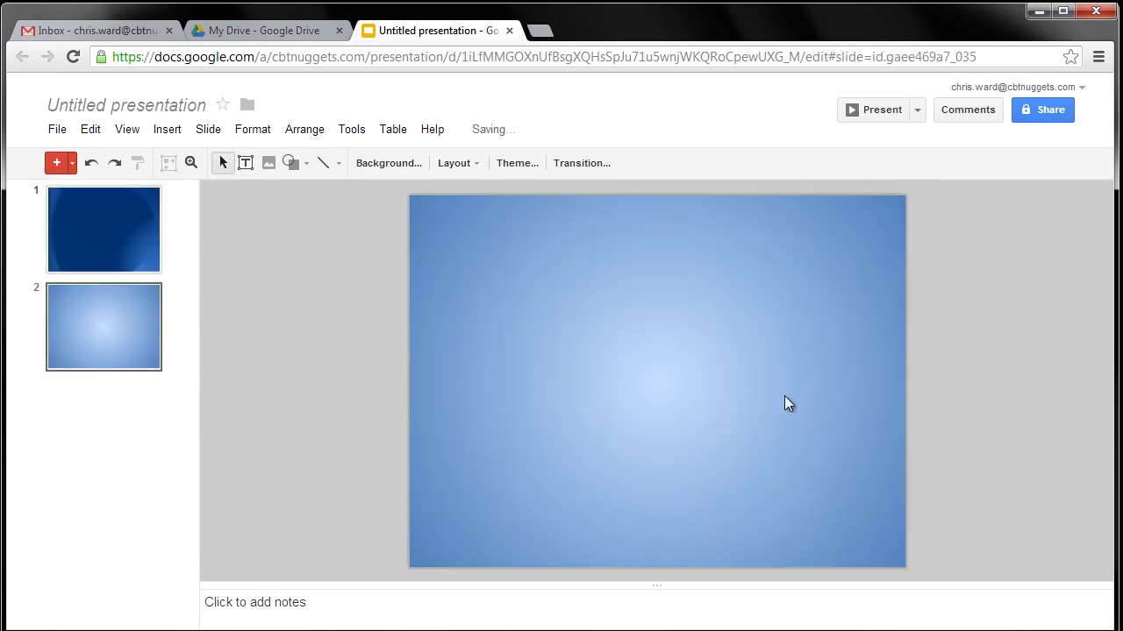
click(246, 163)
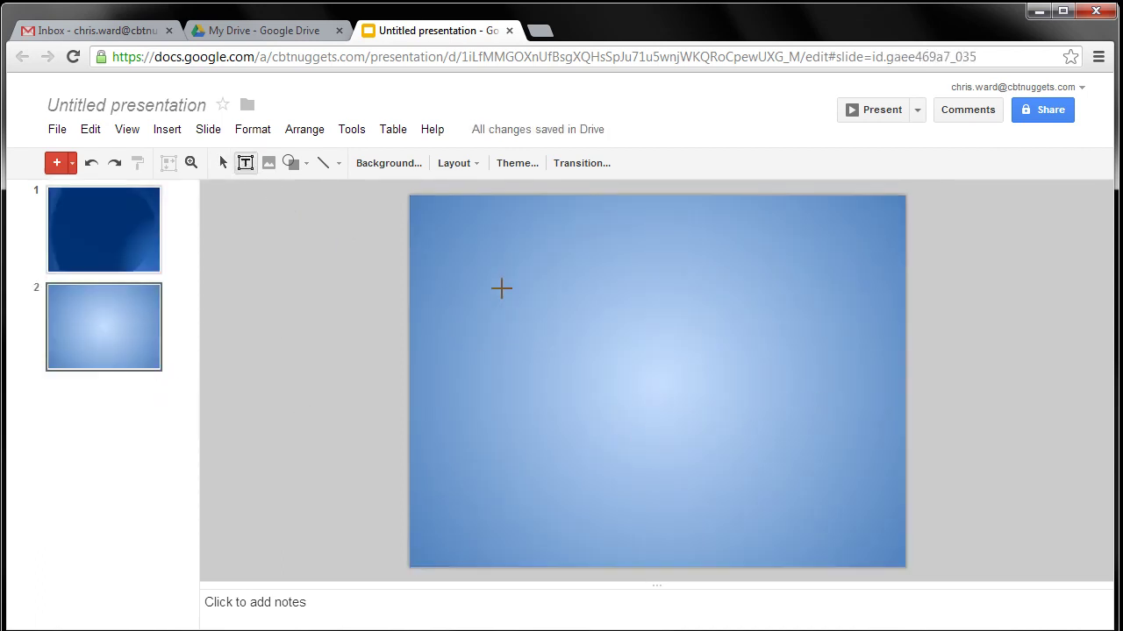
Draw a text box on slide 2 reading 'Welcome Earthlings to the planet.'
drag(502, 289, 762, 449)
text(We)
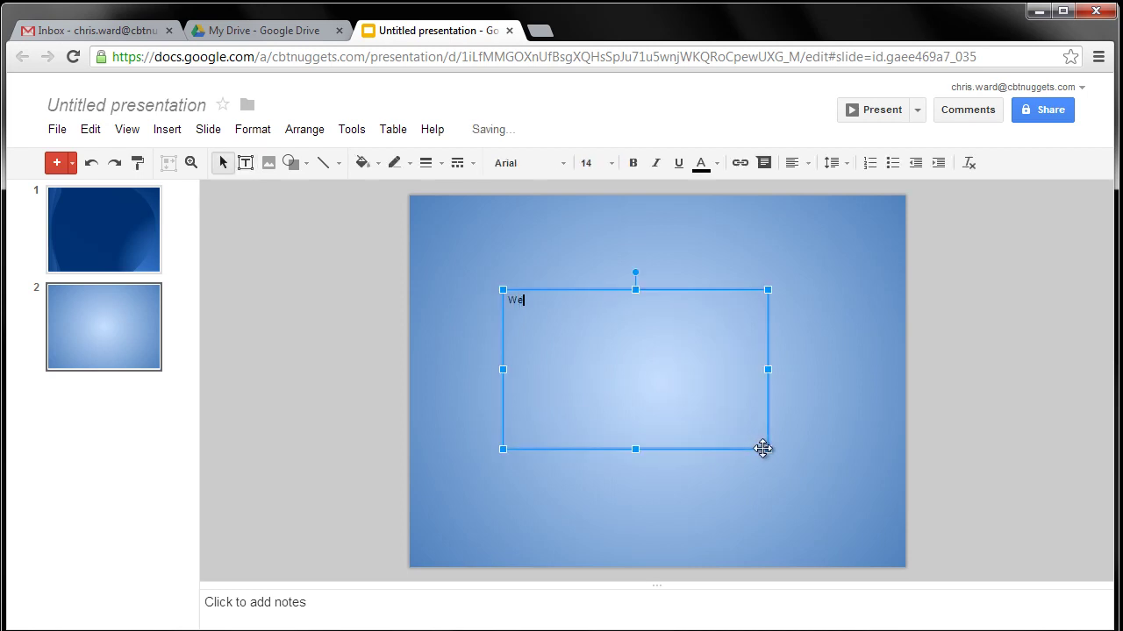
text(lcome Earthlings to the planet.)
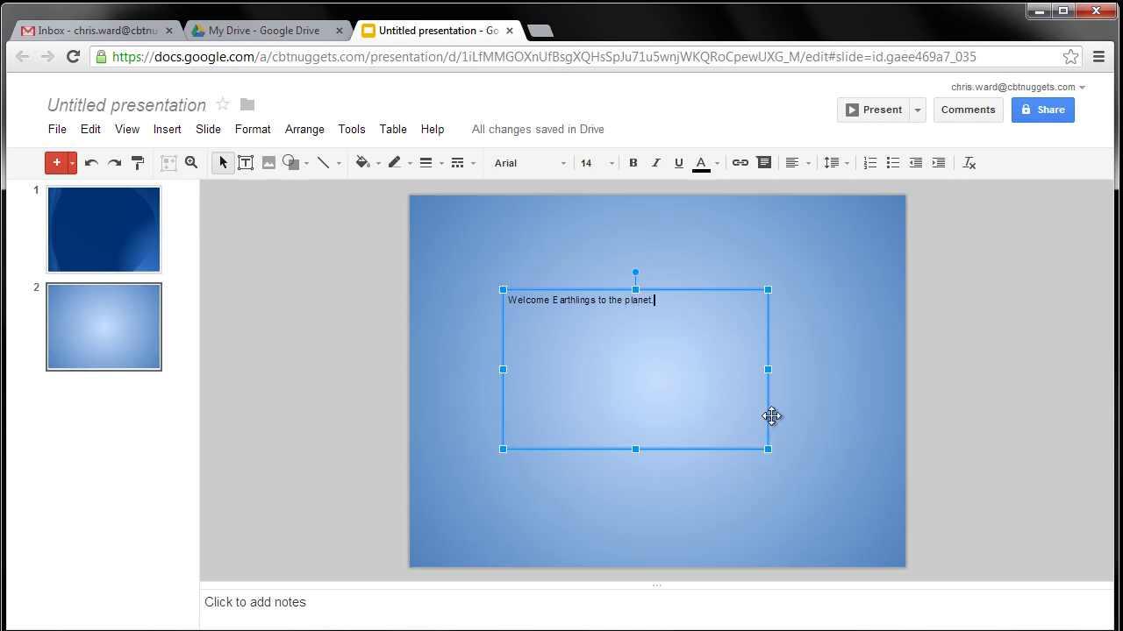
click(839, 402)
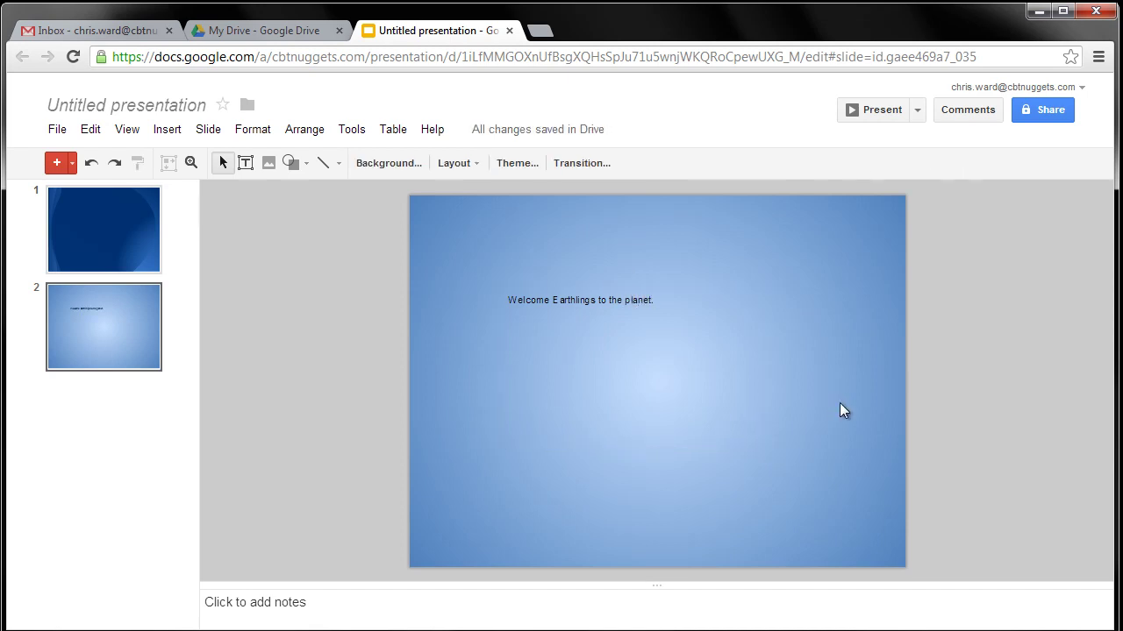
click(918, 111)
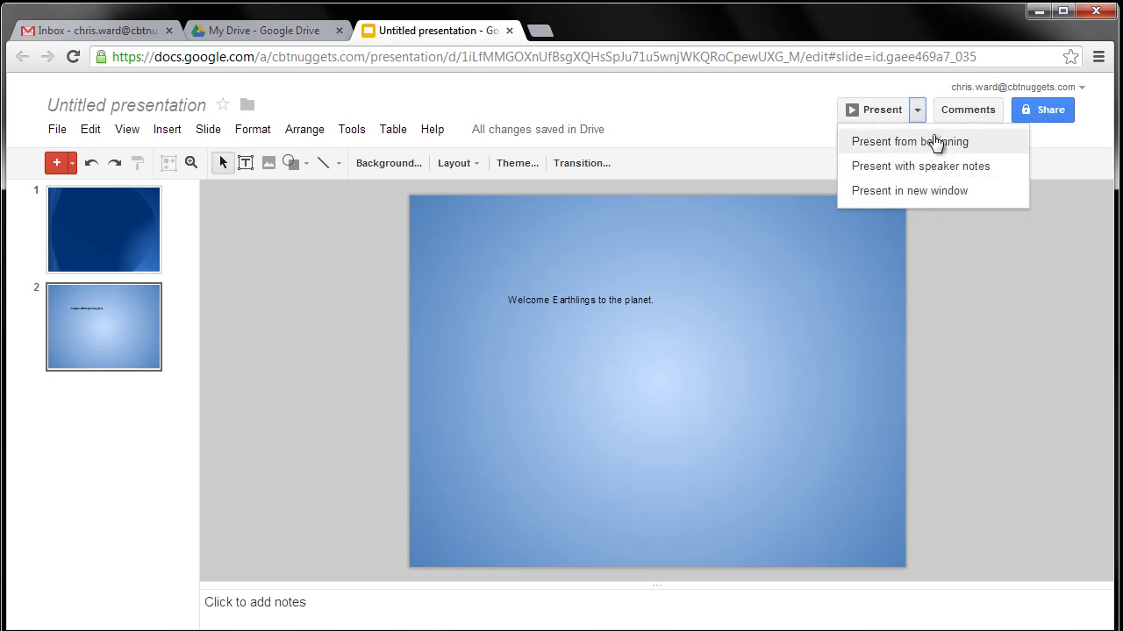
Dismiss the presenting options and close the Untitled presentation's tab to return to My Drive
click(388, 370)
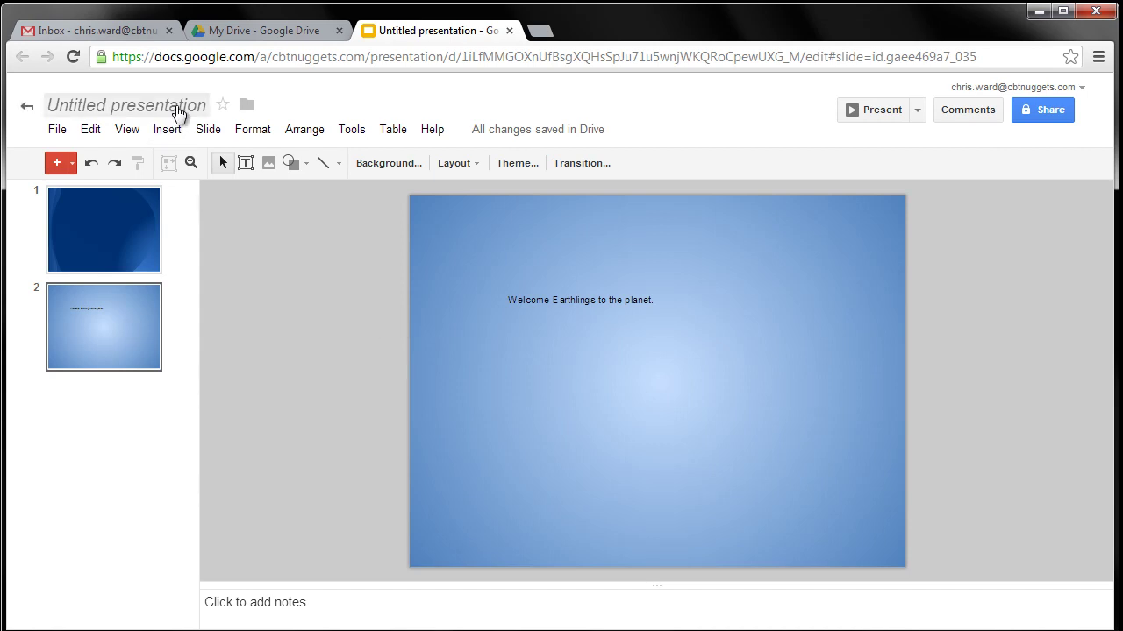
click(510, 31)
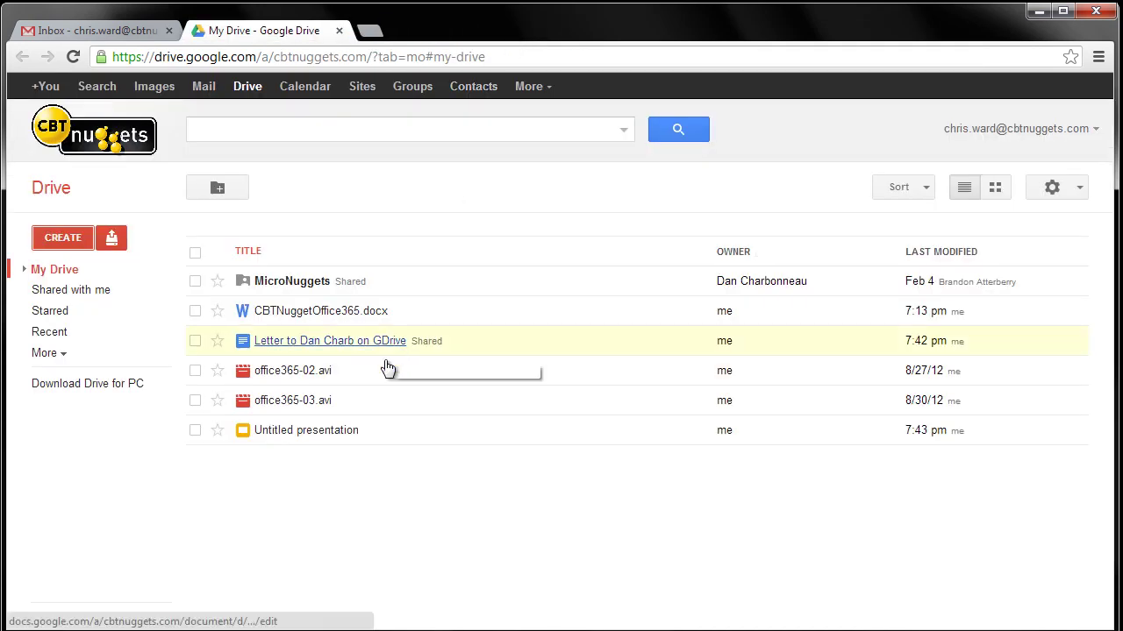